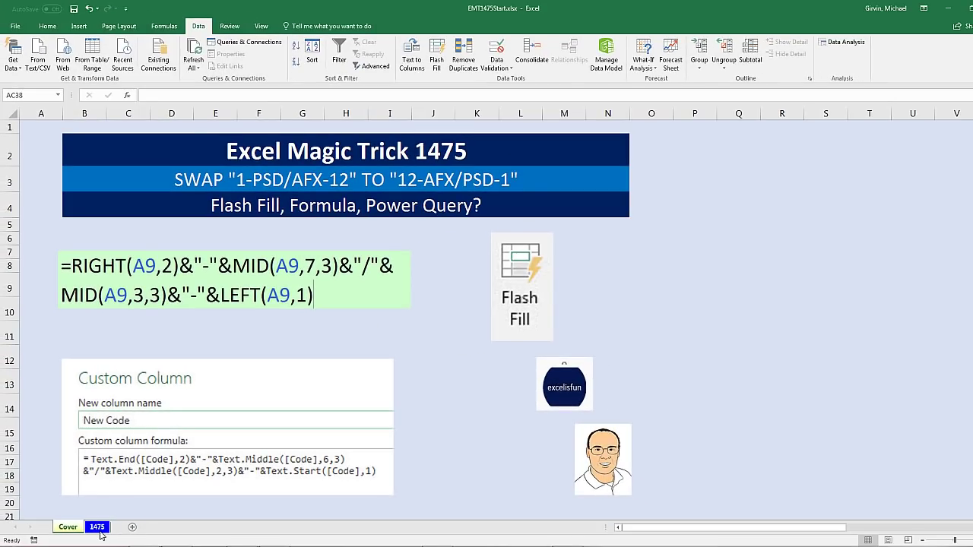
- On the 1475 sheet, enter the swapped code 12-AFX/PSD-1 as the example in cell B7 of the Swap FF column
click(98, 530)
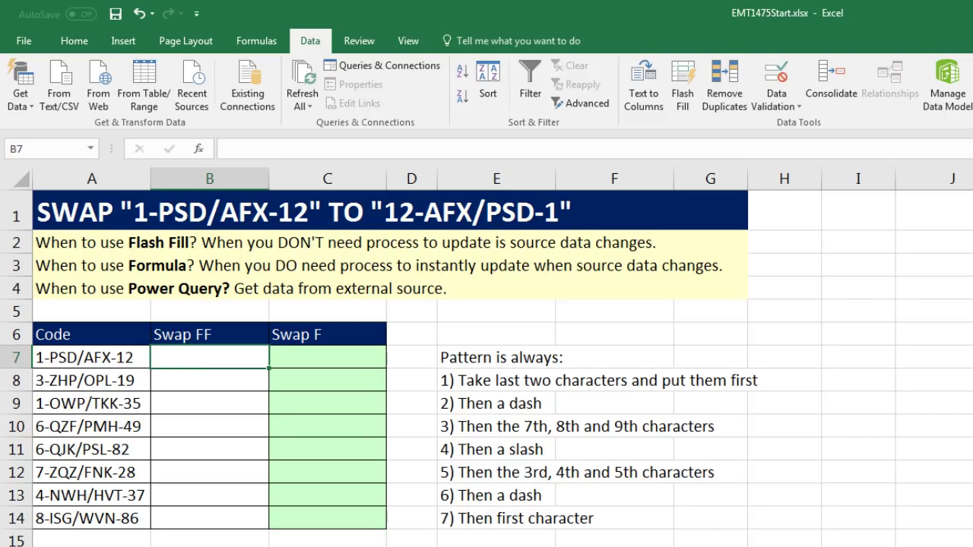
text(12)
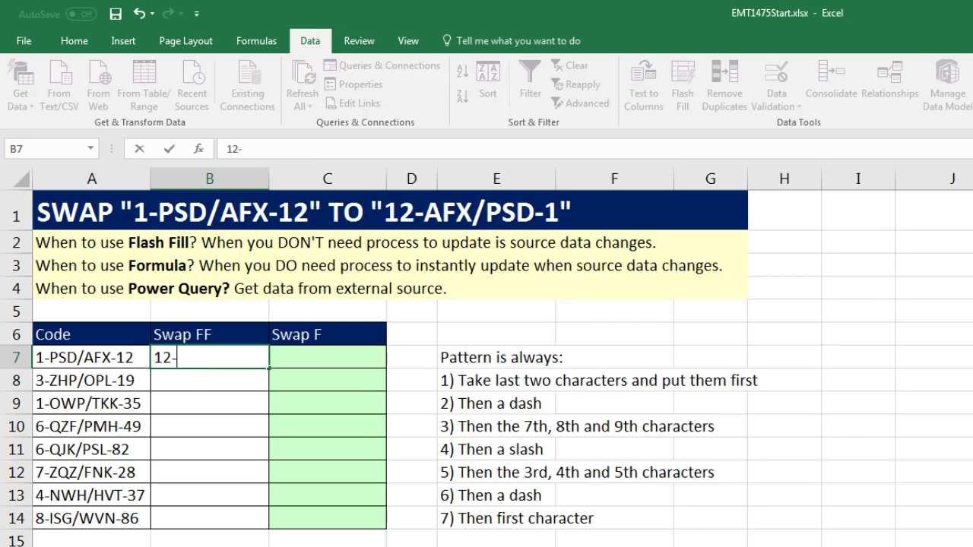
text(-AFX)
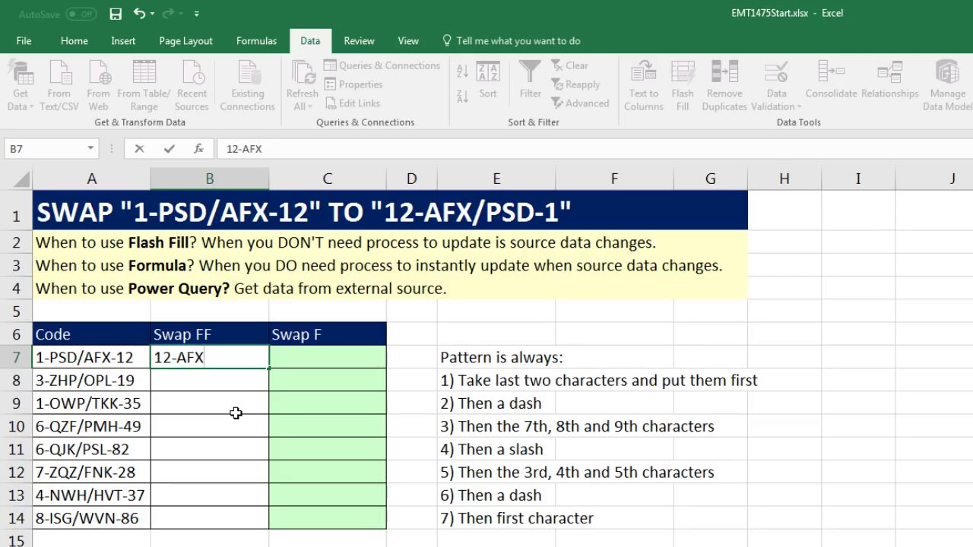
text(/PSD)
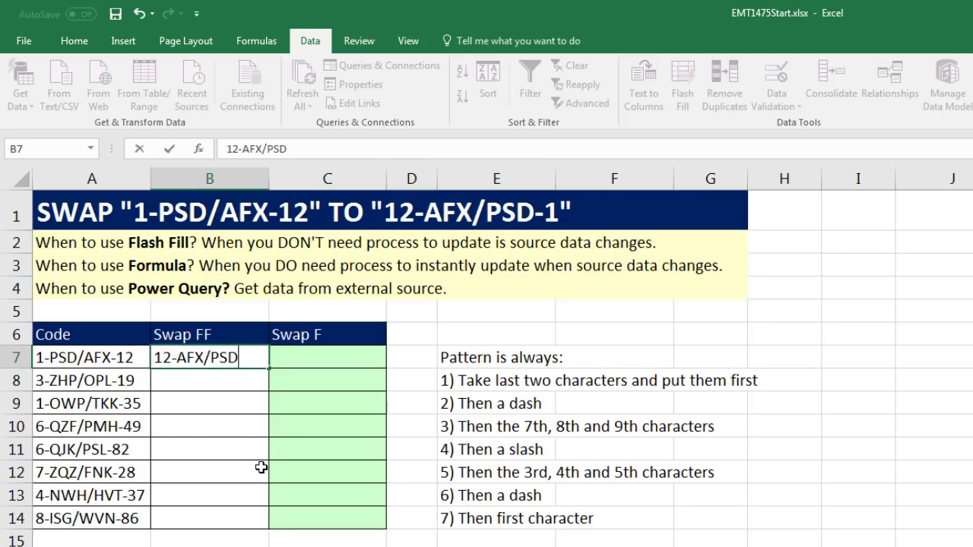
text(-1)
key(Return)
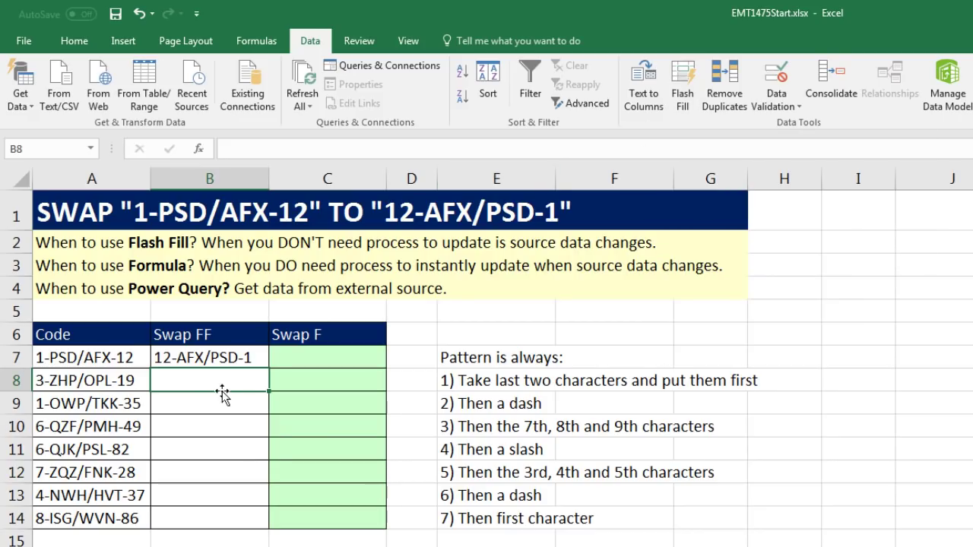
- Try Flash Fill on the remaining Swap FF cells, check the filled codes, and clear B8:B14
key(ctrl+e)
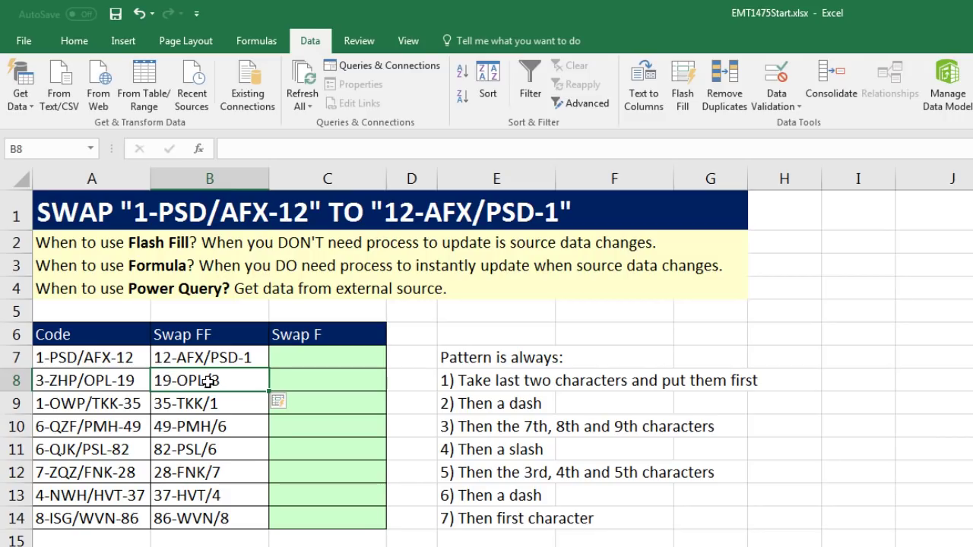
click(208, 382)
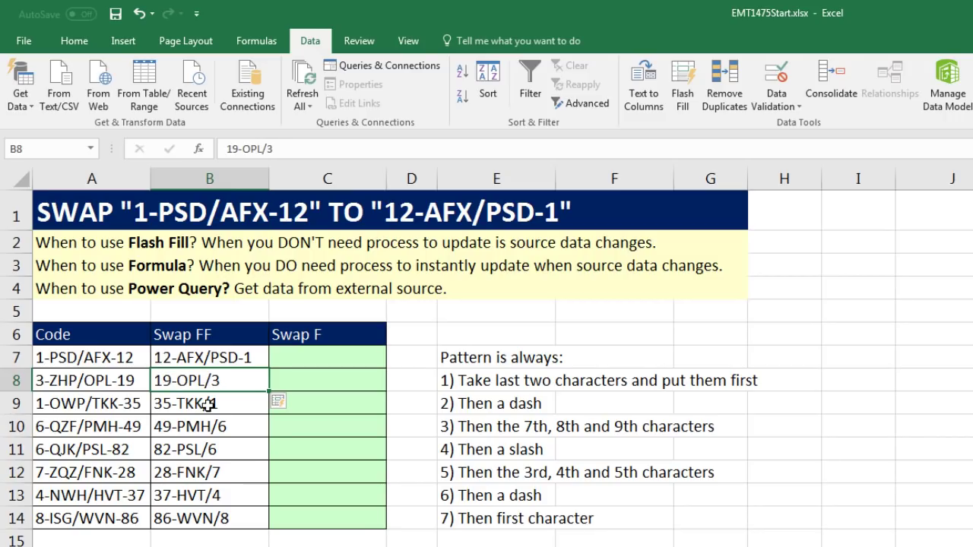
click(208, 404)
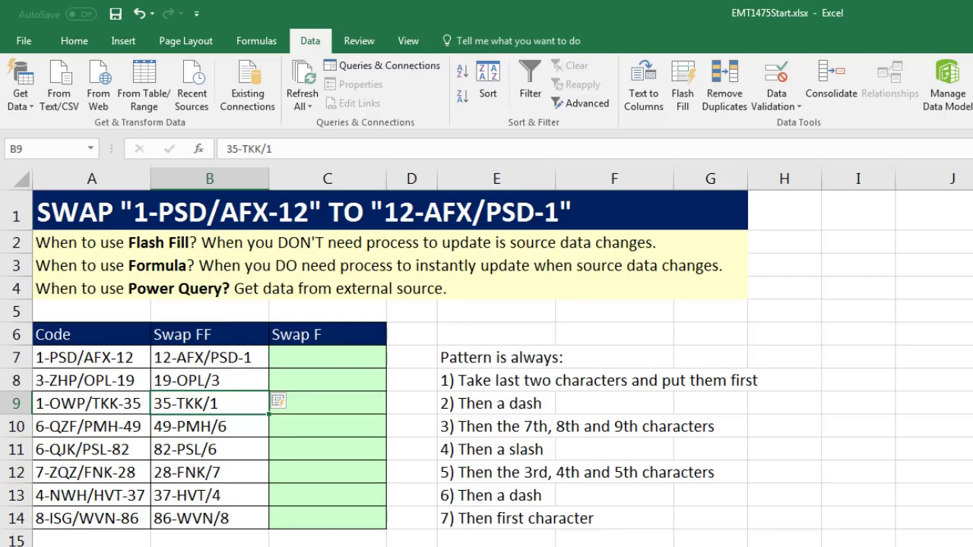
drag(209, 380, 212, 536)
key(Delete)
- Enter =RIGHT(A7,2) in C7 to extract the last two characters, and copy the formula down to C14
click(283, 360)
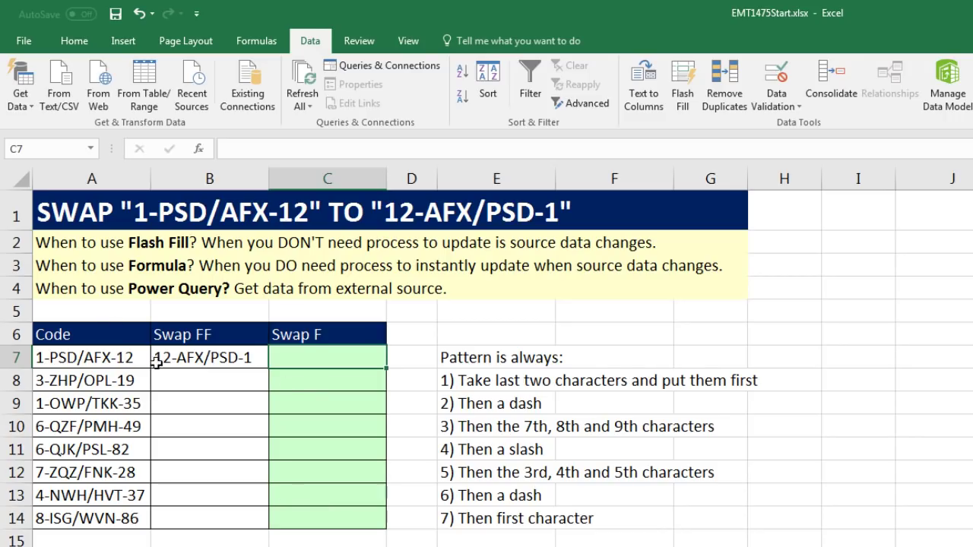
text(=right()
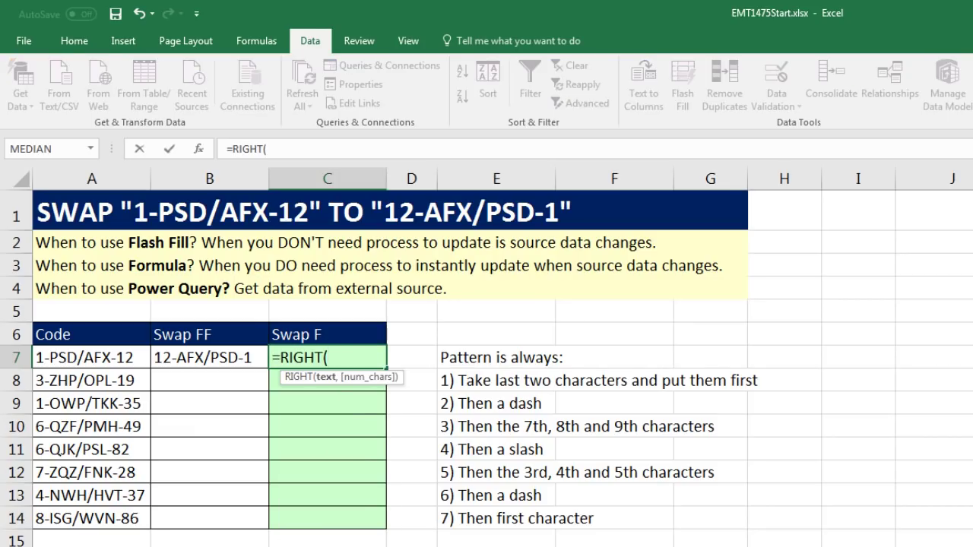
click(122, 354)
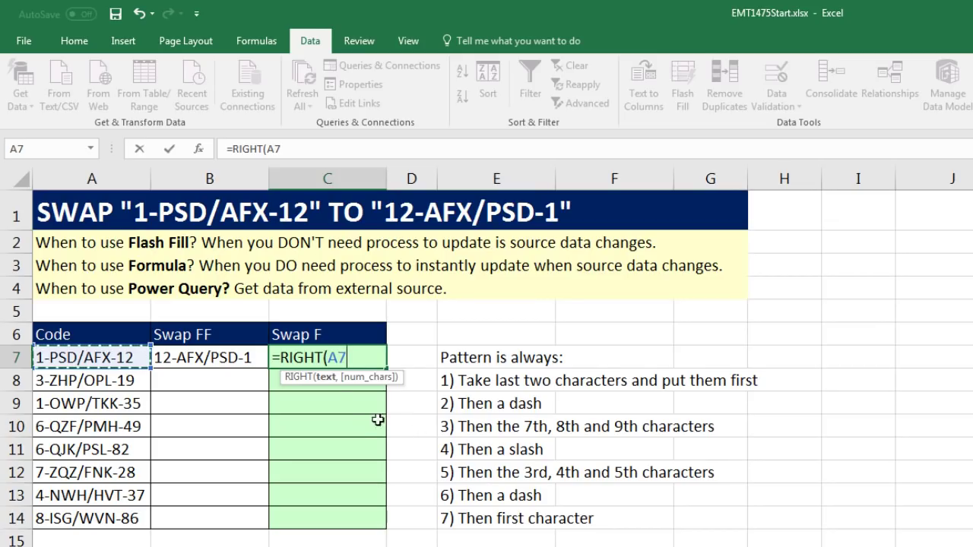
text(,)
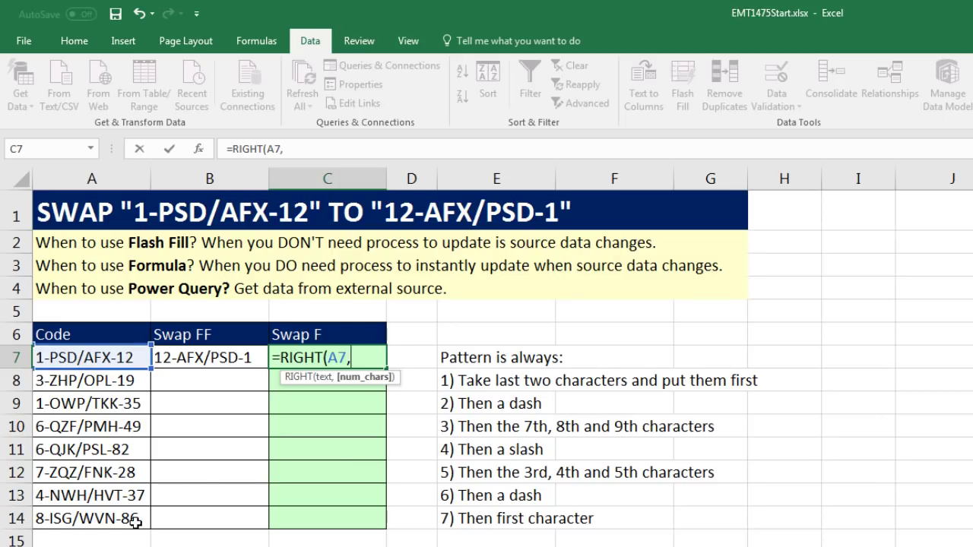
text(2)
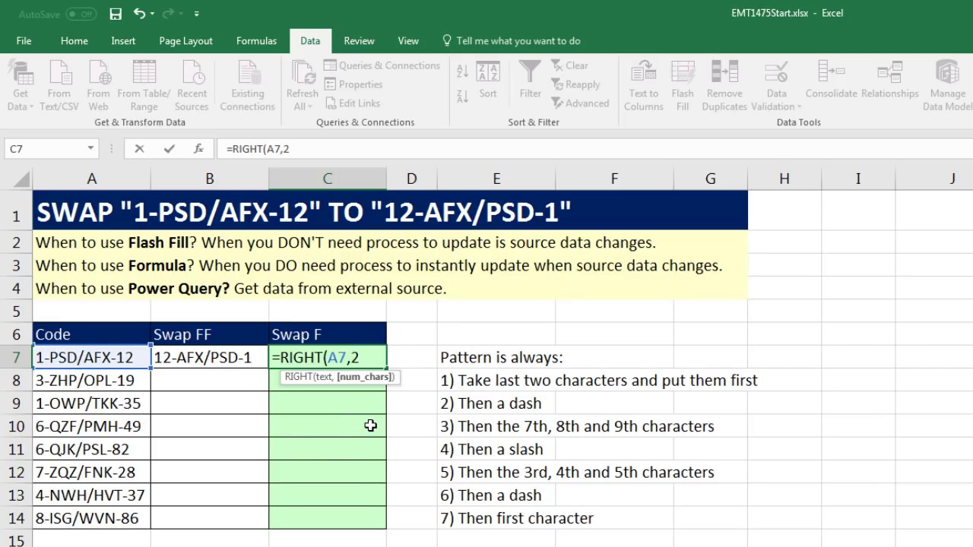
text())
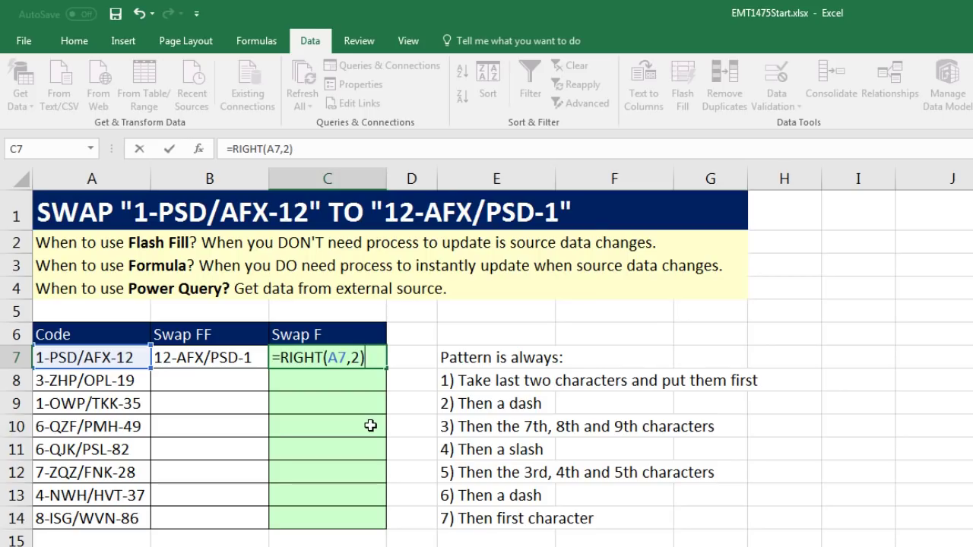
key(ctrl+Return)
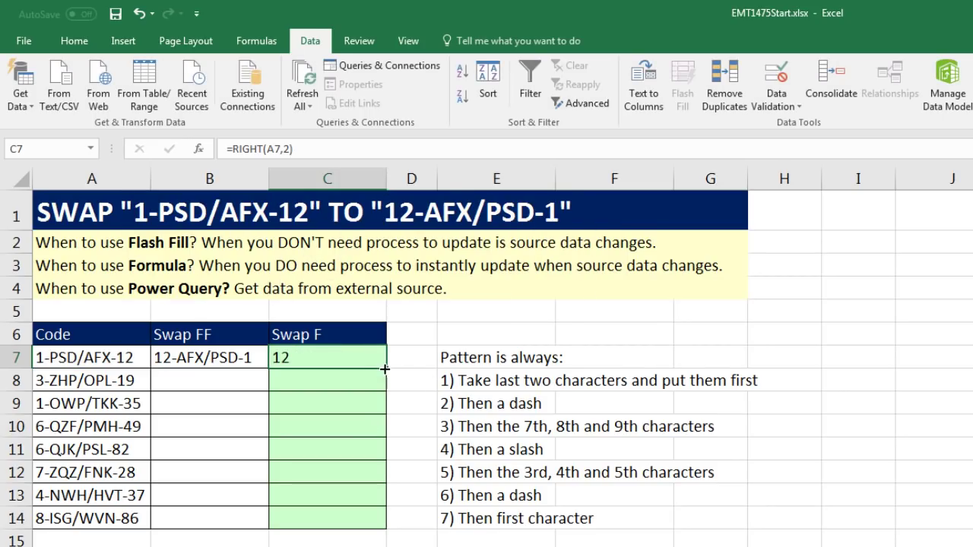
drag(387, 368, 392, 523)
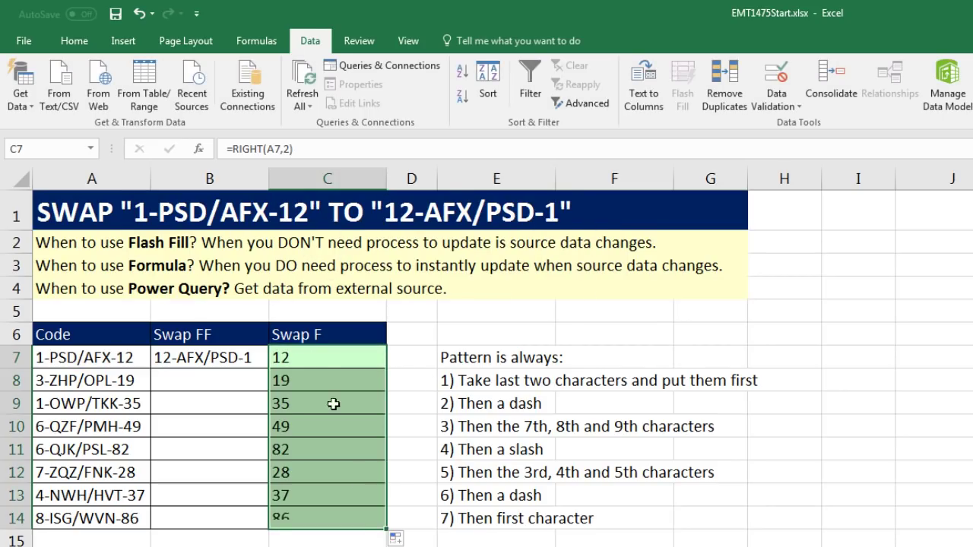
- Extend the C7 formula with &"-"&MID(A7,7,3) to join a dash and the 7th to 9th characters
click(319, 356)
key(F2)
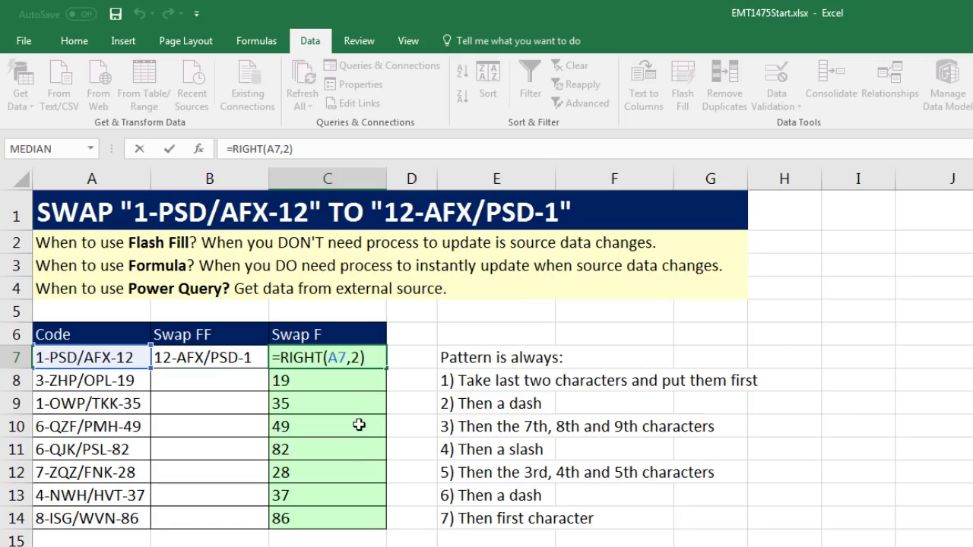
text(&"-)
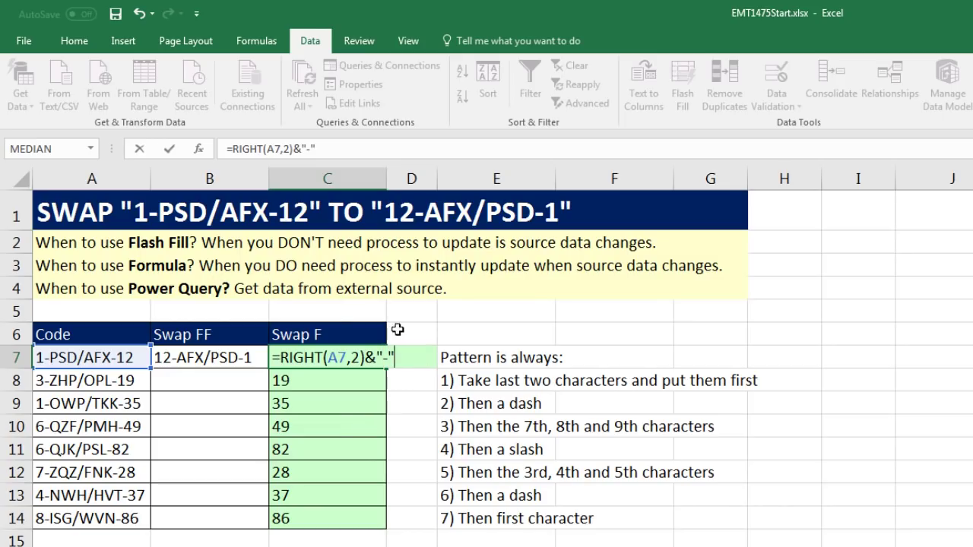
text("&mid)
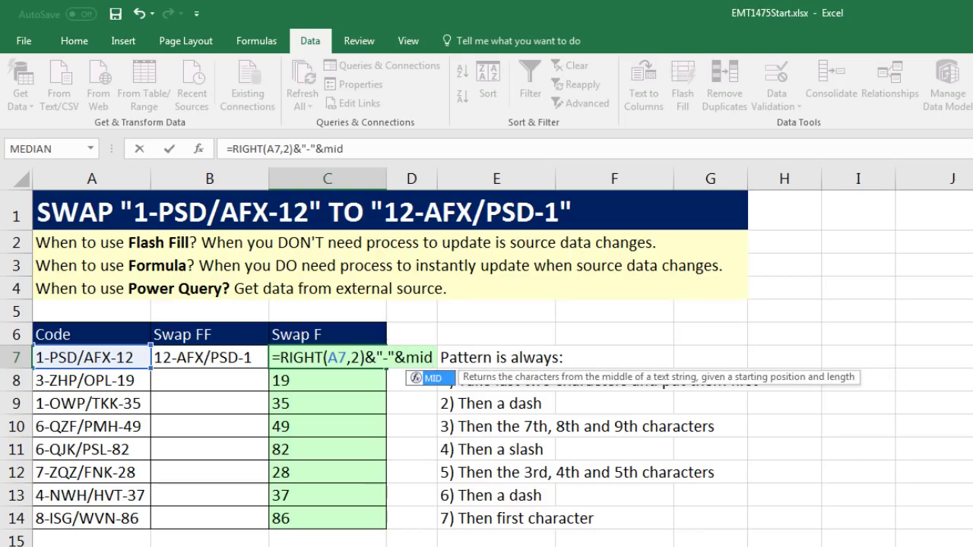
key(Tab)
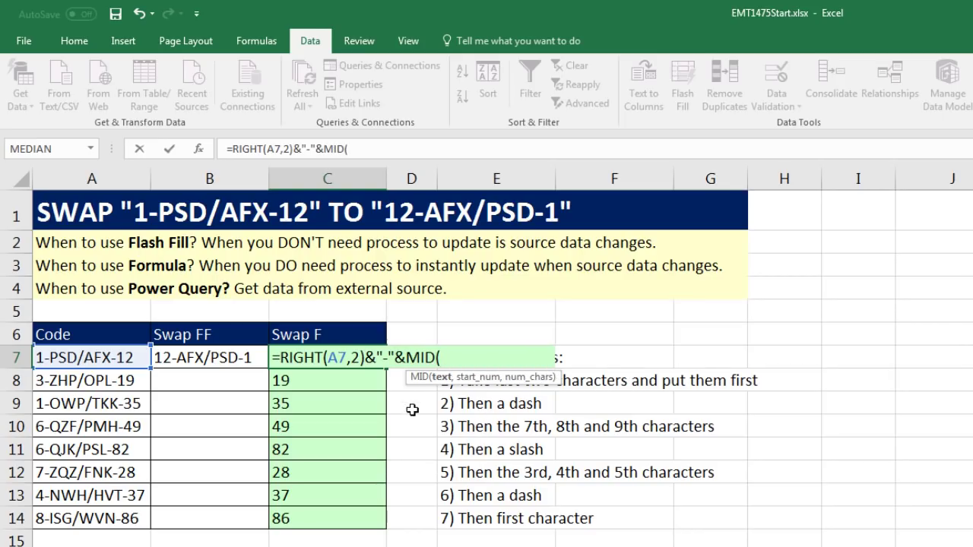
click(116, 357)
text(,)
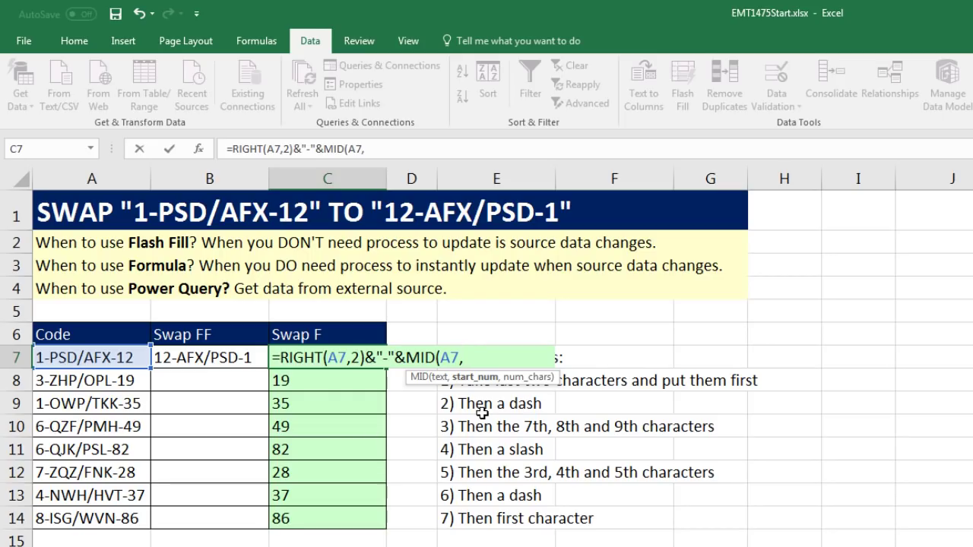
text(7,)
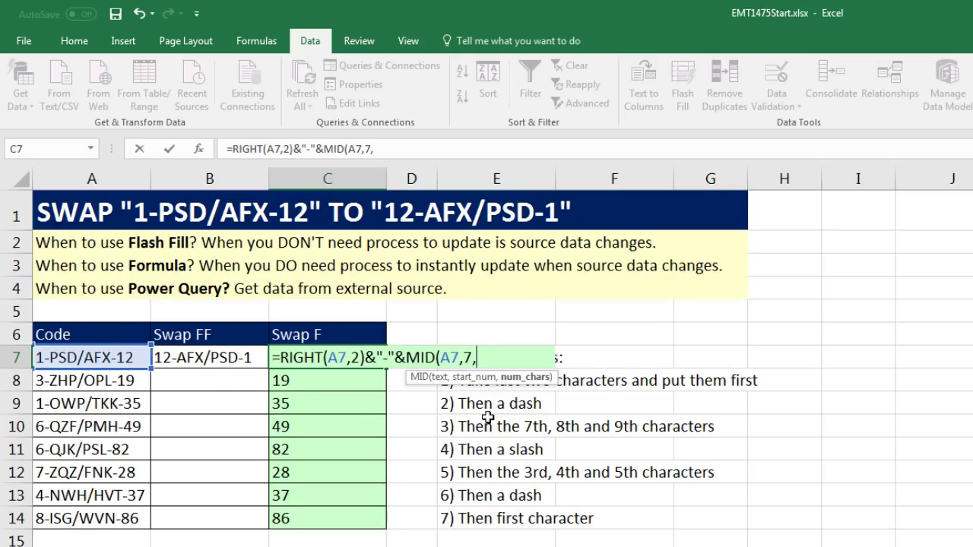
text(3))
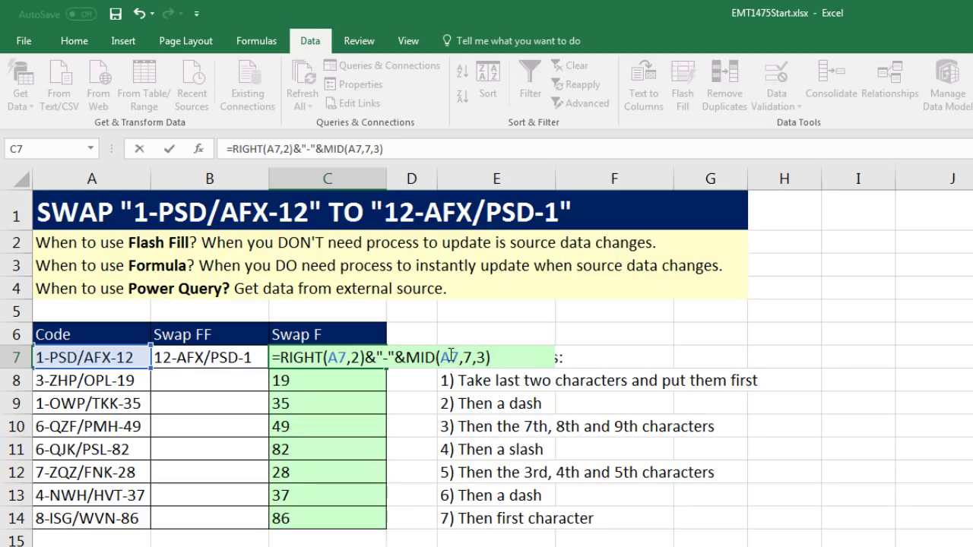
click(451, 356)
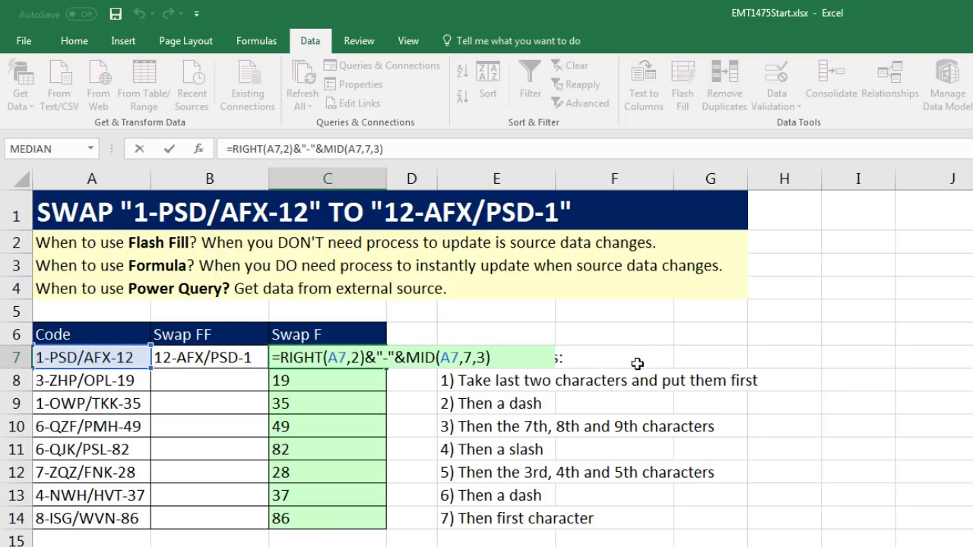
- Append &"/"&MID(A7,3,3) to the C7 formula and fill it down through C14
text(&")
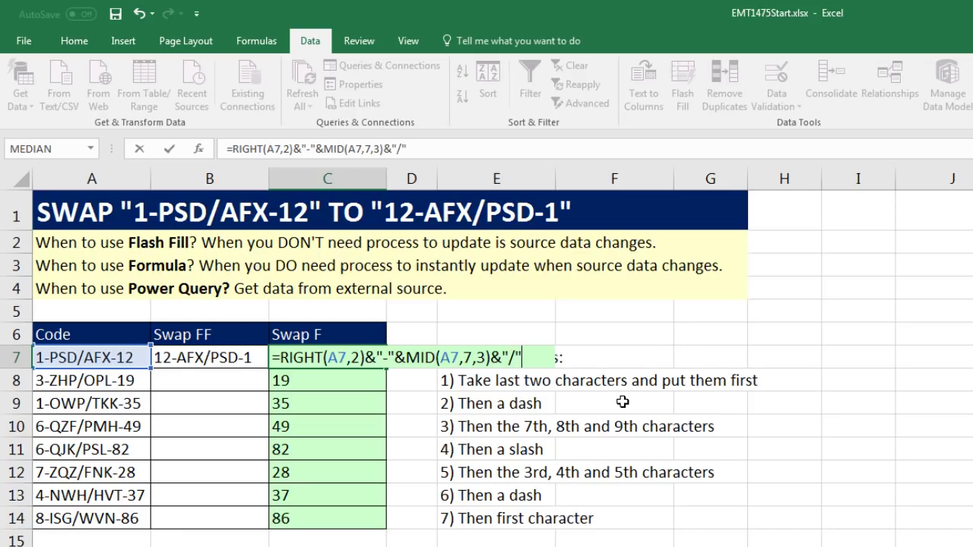
text(/"&)
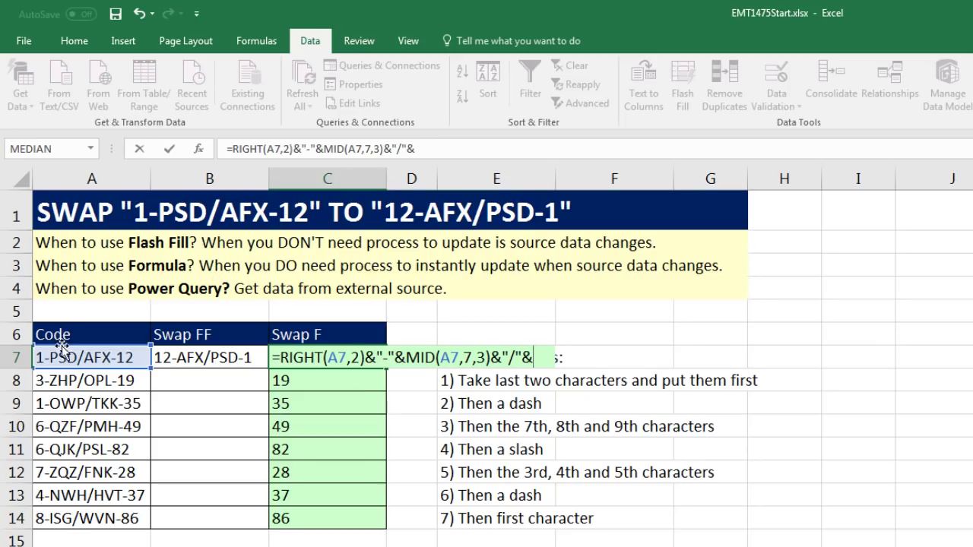
text(MID()
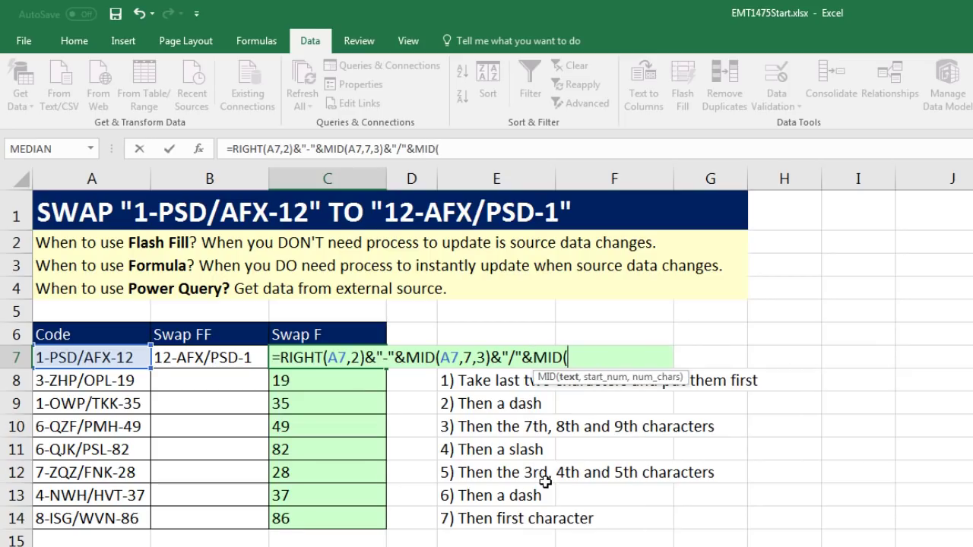
click(137, 357)
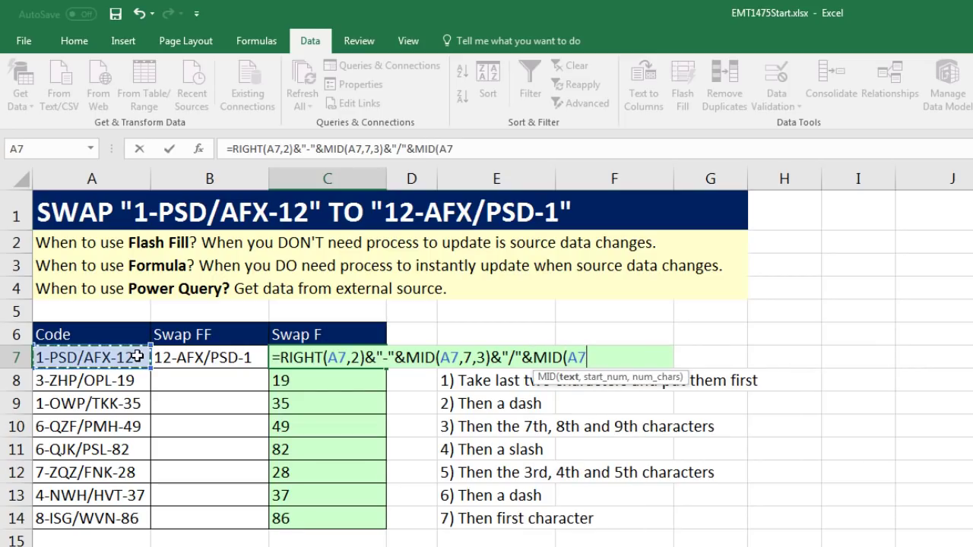
text(,)
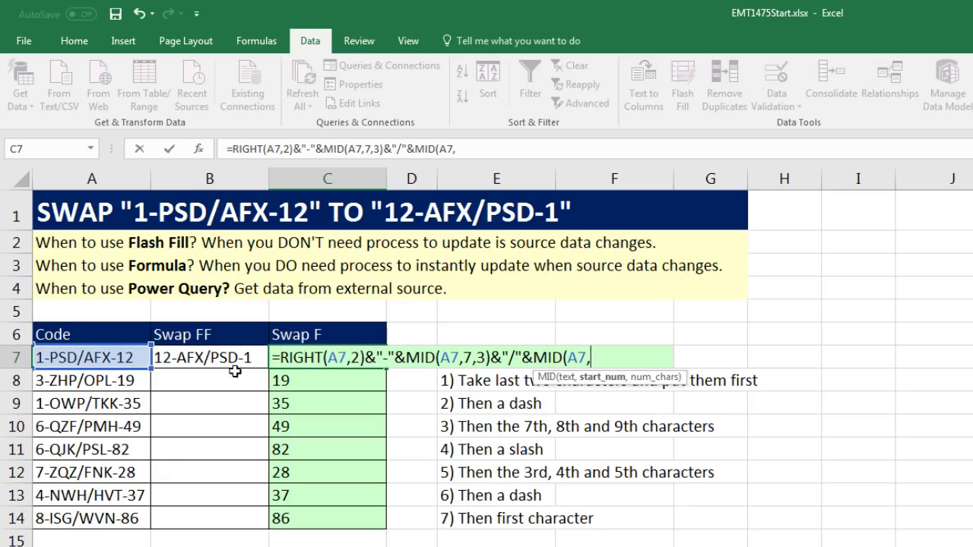
text(3,)
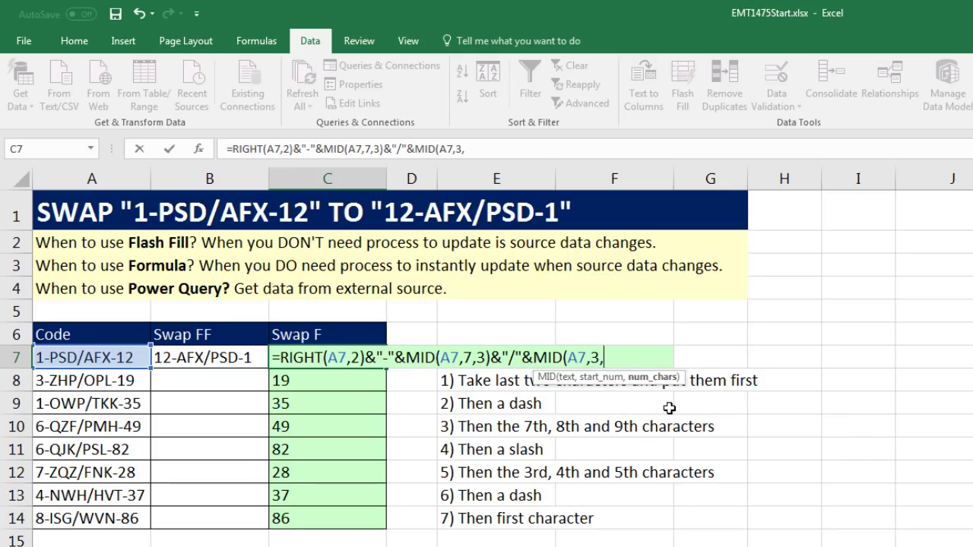
text(3))
key(ctrl+Return)
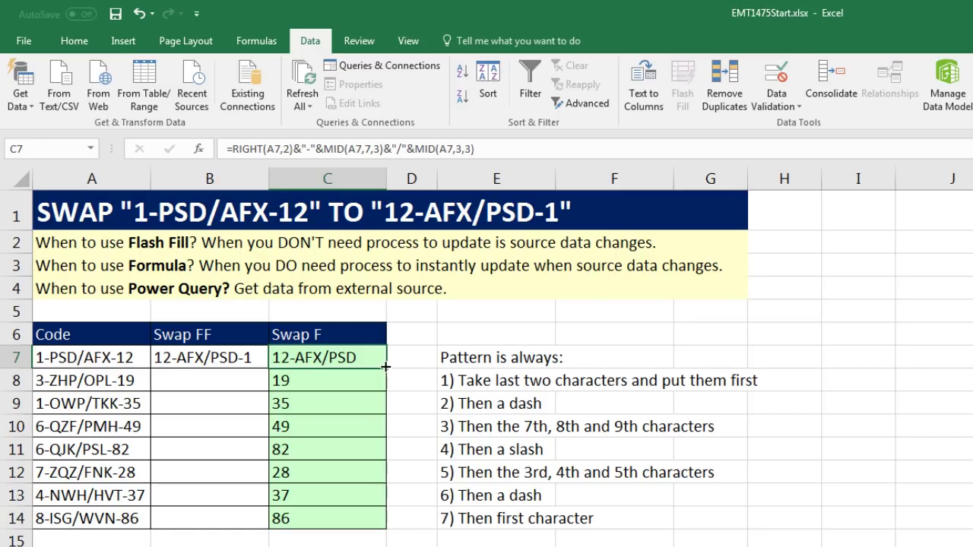
double_click(386, 368)
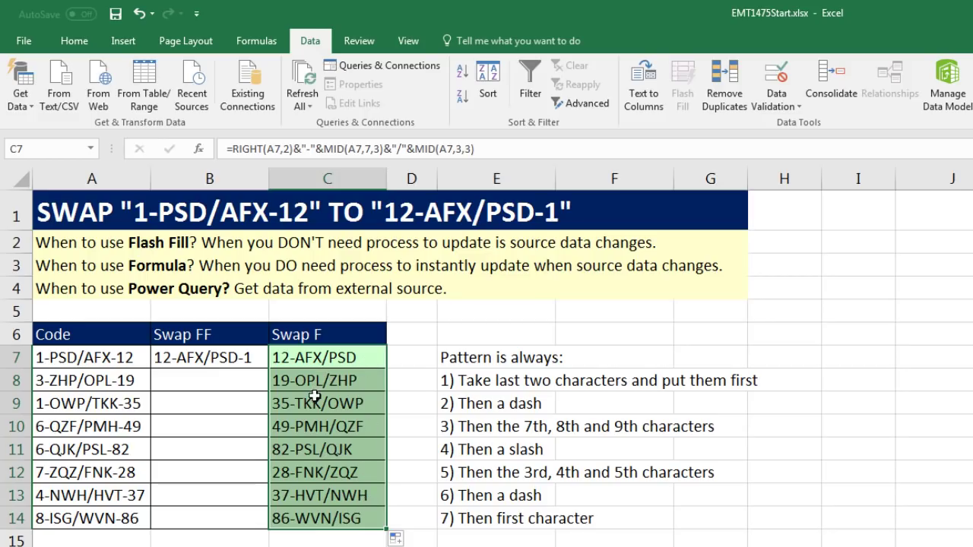
- Append &LEFT(A7) to the C7 formula to join the code's first character, and fill it down through C14
key(F2)
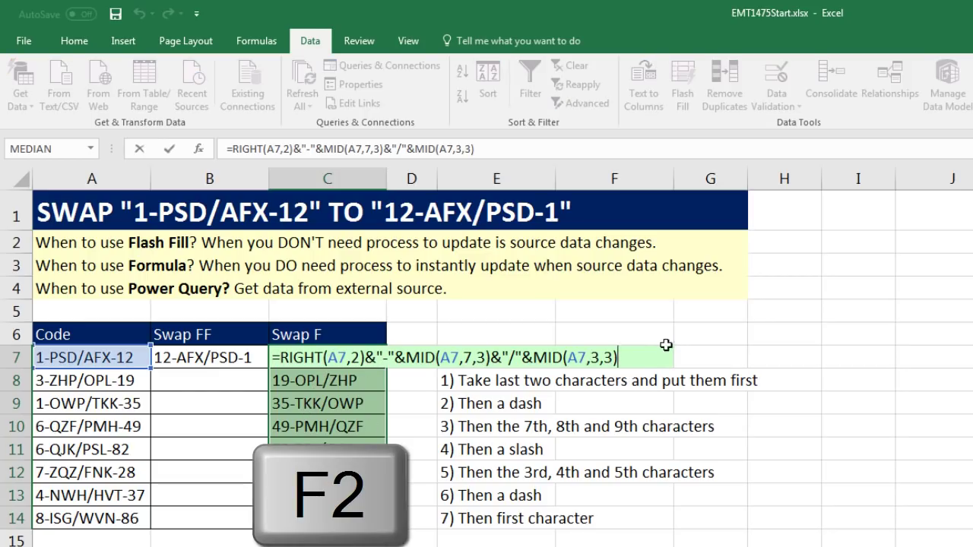
text(&)
text(left)
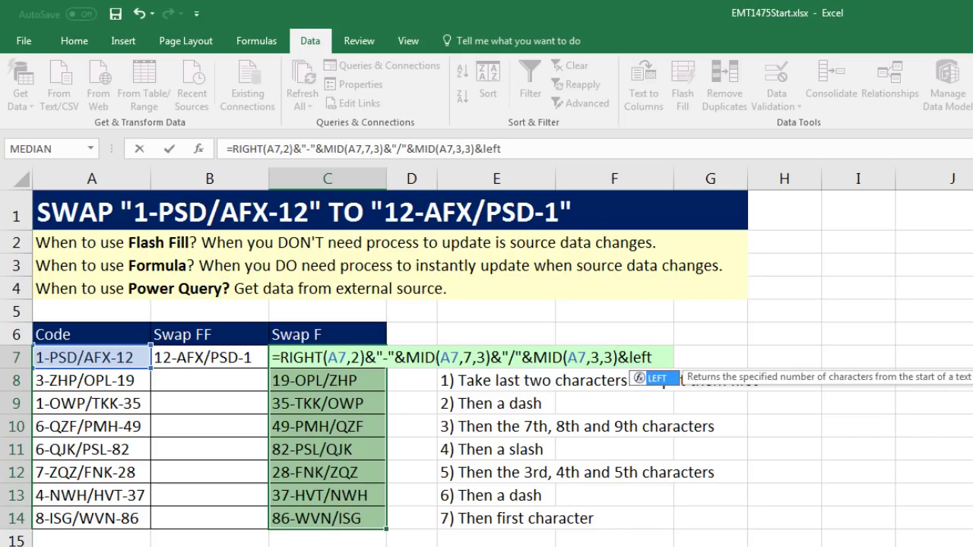
key(Tab)
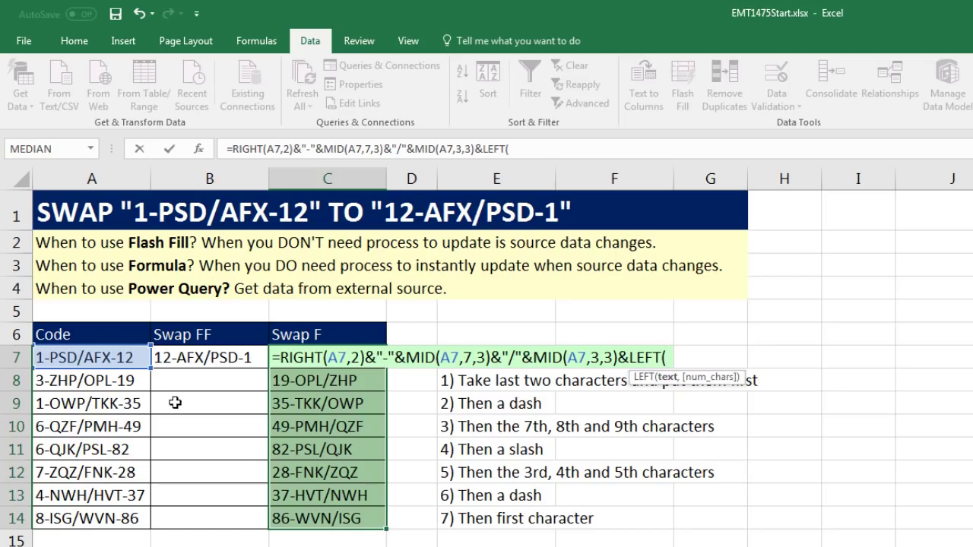
click(114, 359)
text(,1)
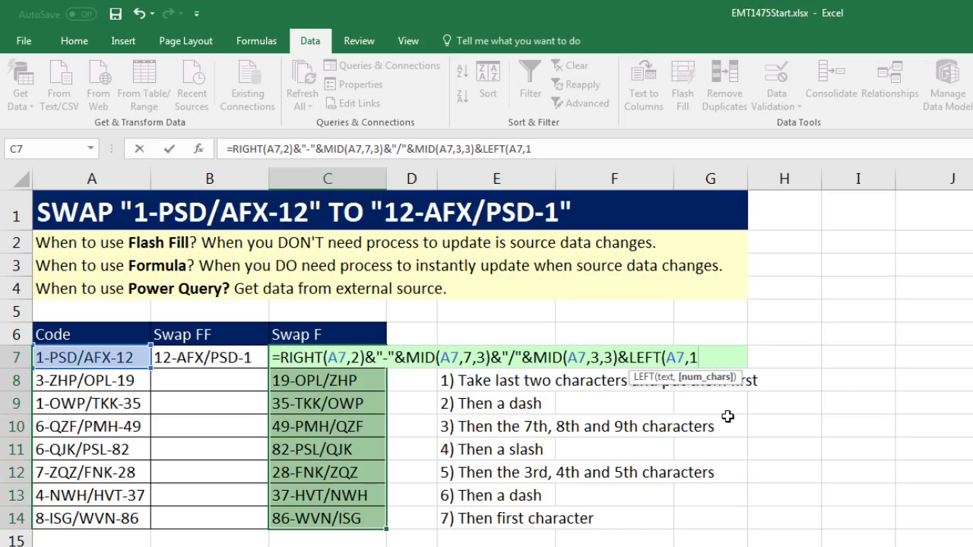
key(BackSpace)
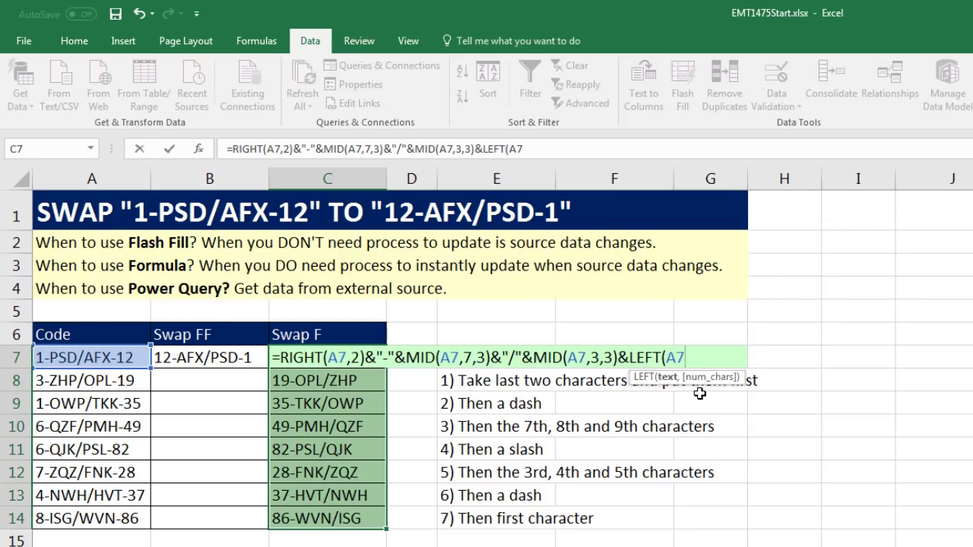
text())
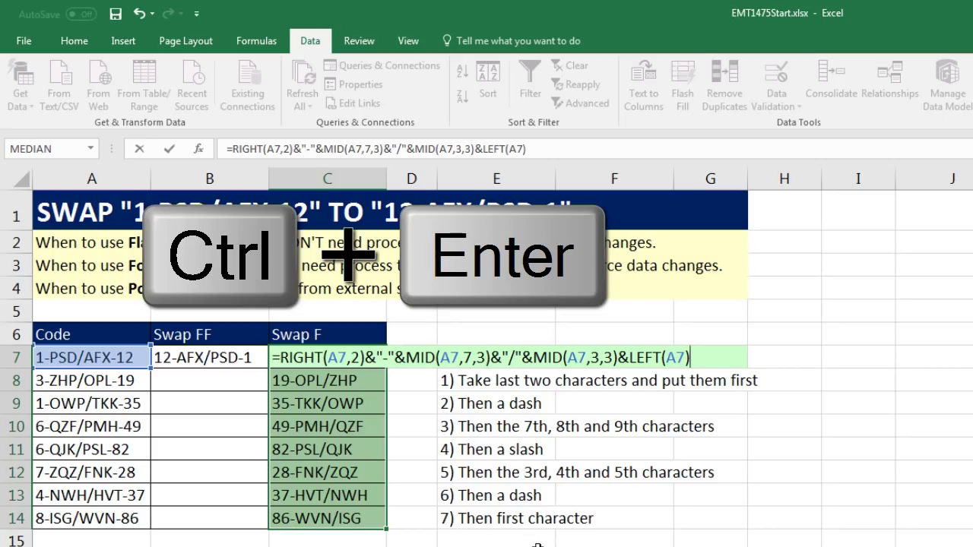
key(ctrl+Return)
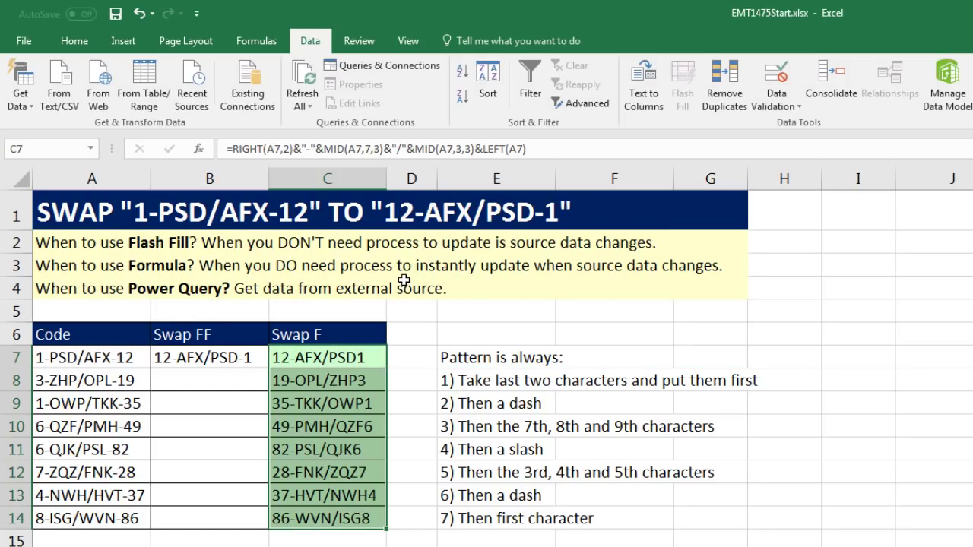
- Insert "-"& before LEFT(A7) in the C7 formula and fill the corrected formula down through C14
key(F2)
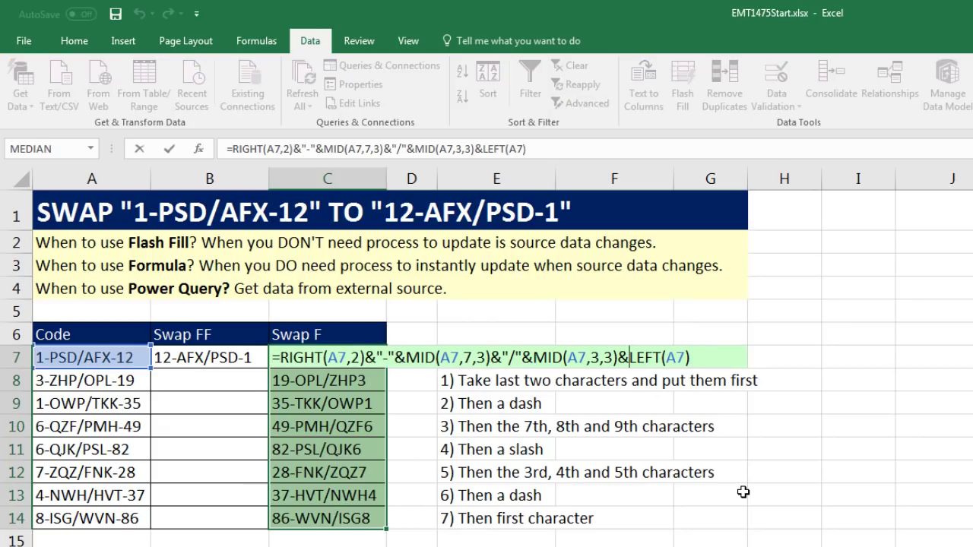
text(")
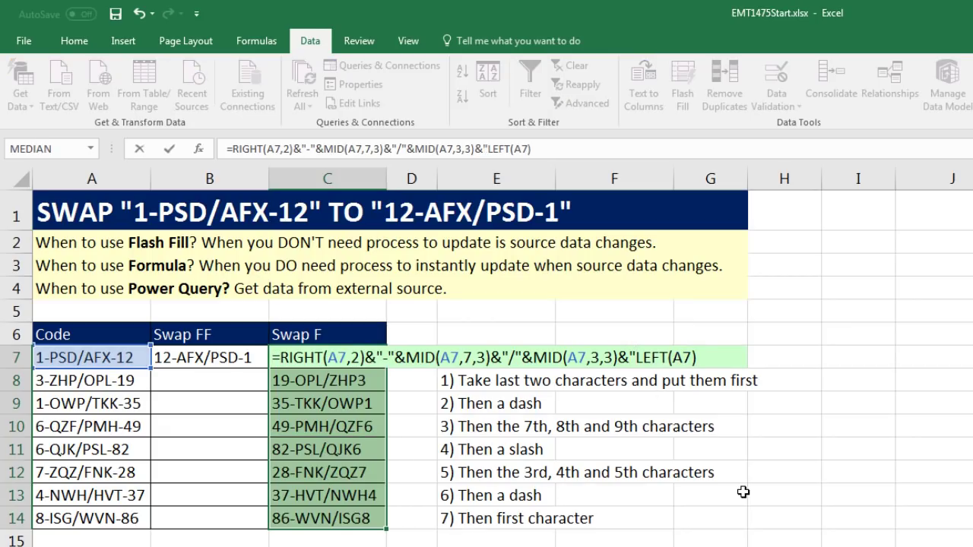
text(-")
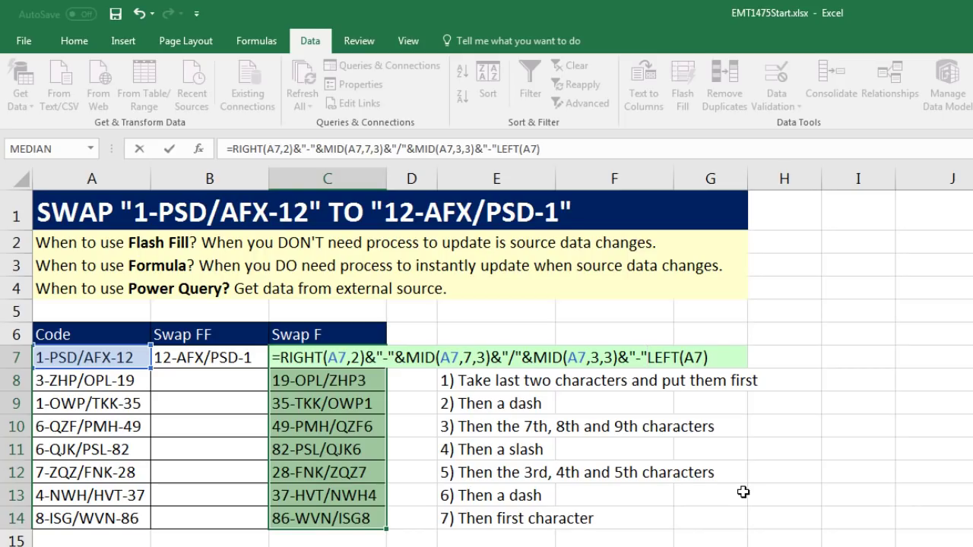
text(&)
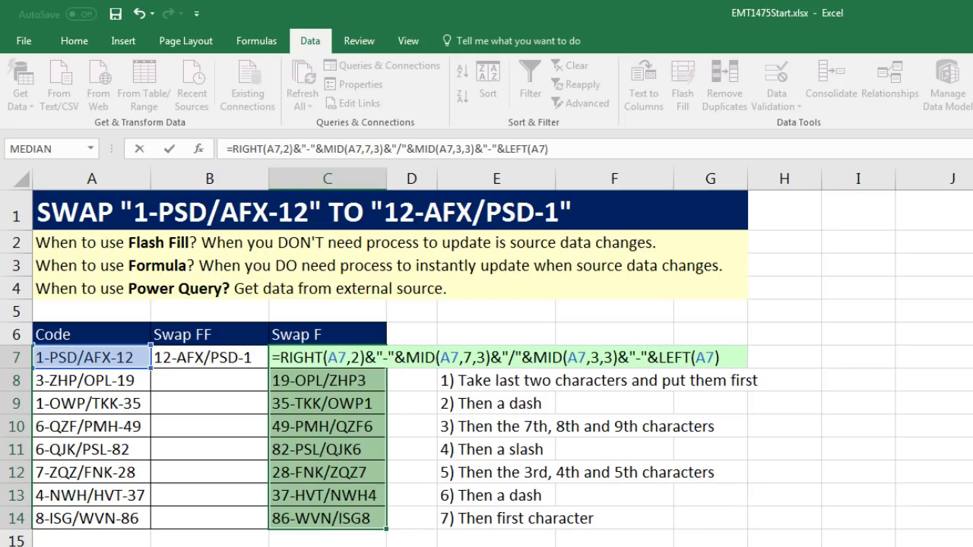
key(ctrl+Return)
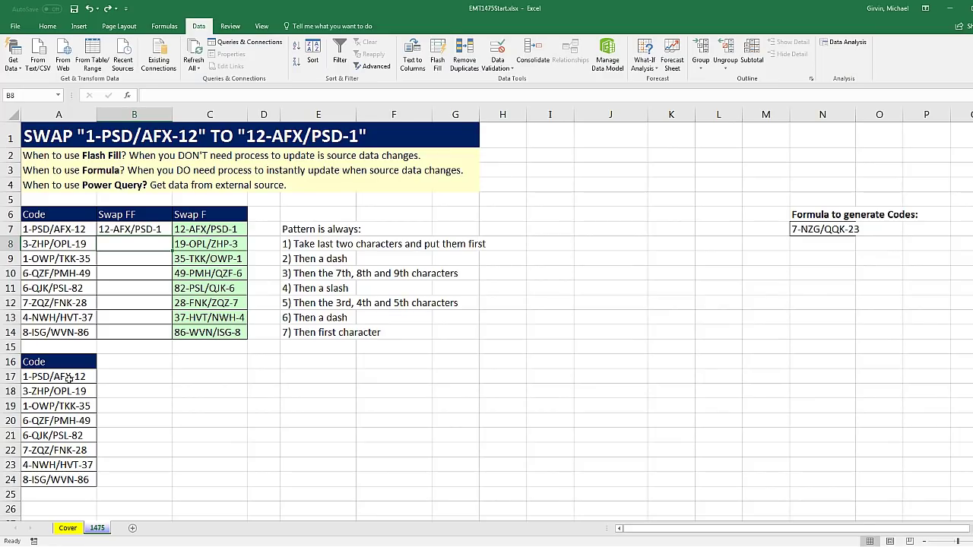
- Convert the Code list in A16:A24 to a table with headers and name the table StartCode
click(68, 377)
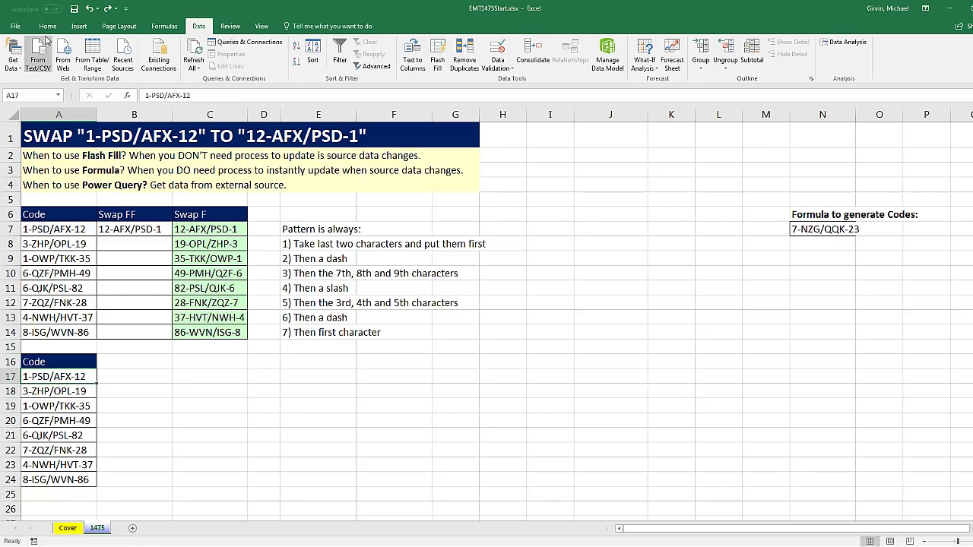
click(76, 26)
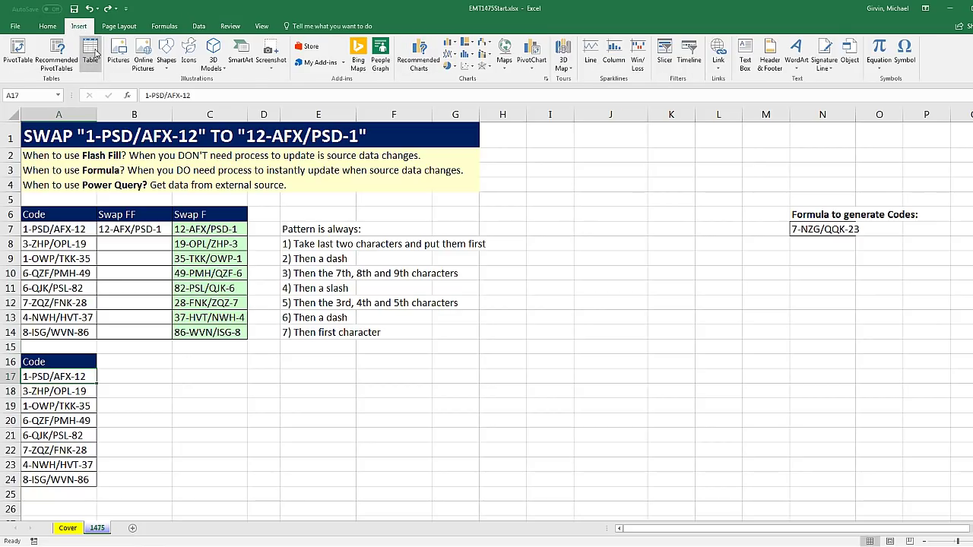
key(ctrl+t)
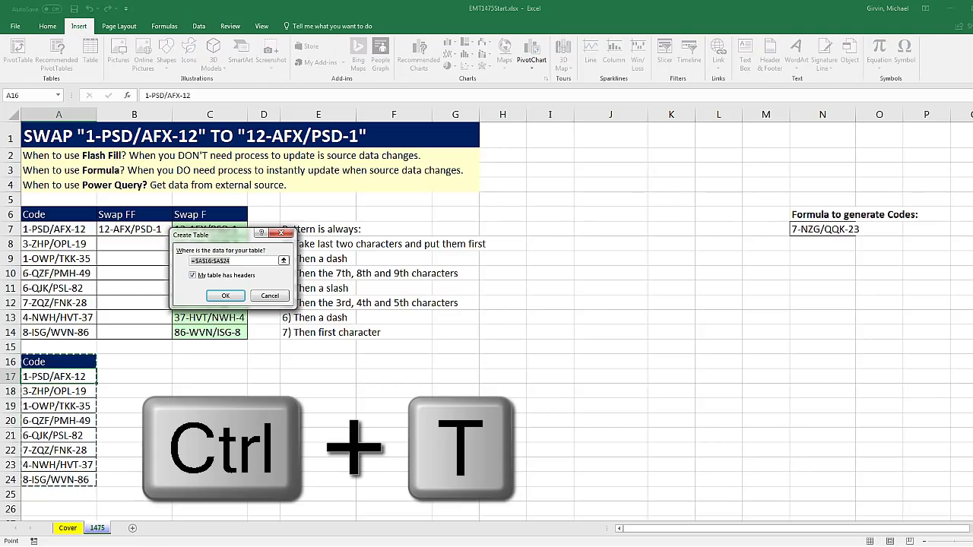
drag(221, 229, 168, 374)
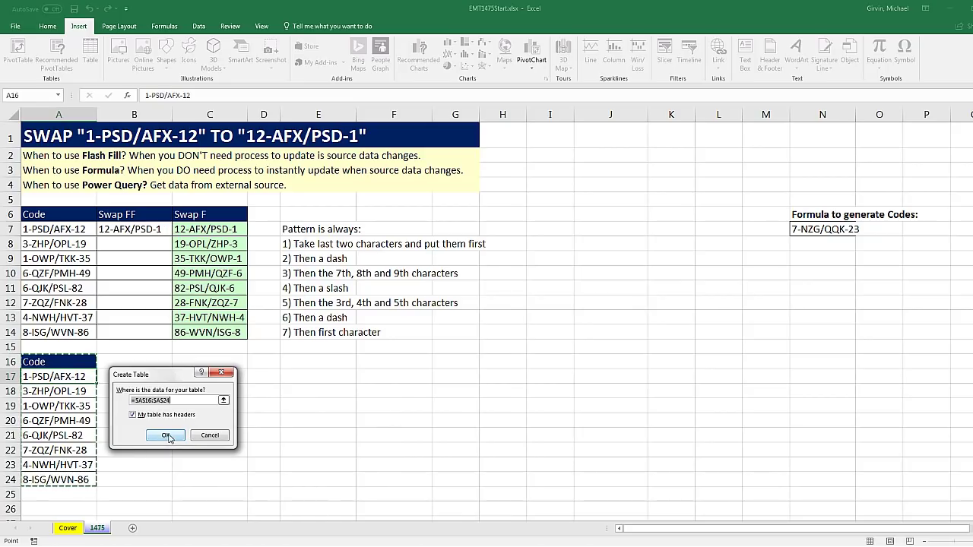
key(Return)
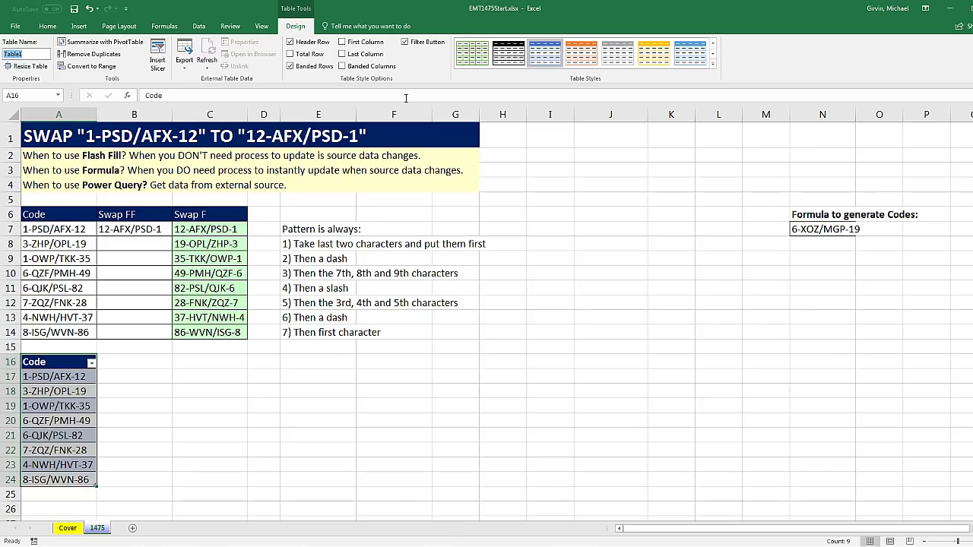
text(StartCode)
key(Return)
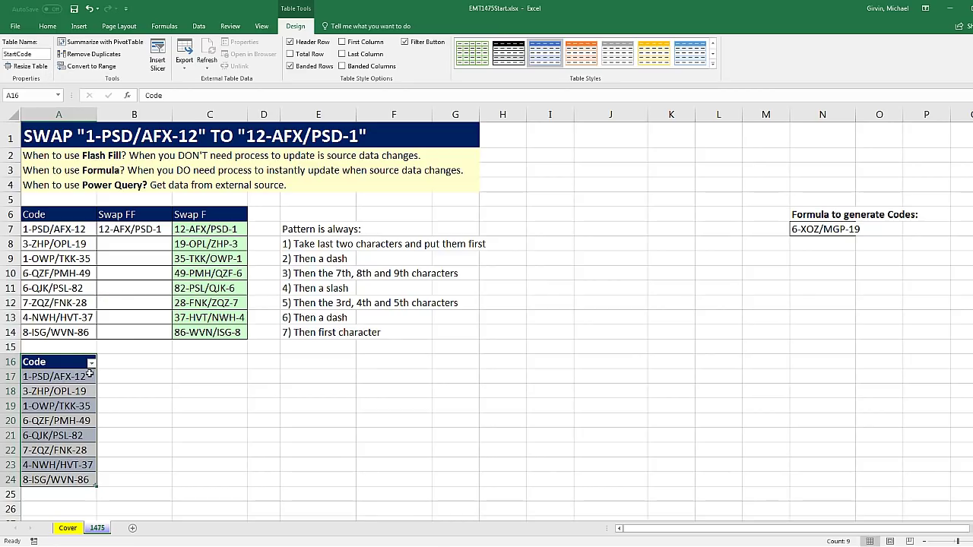
- Load the StartCode table into the Power Query editor
click(201, 28)
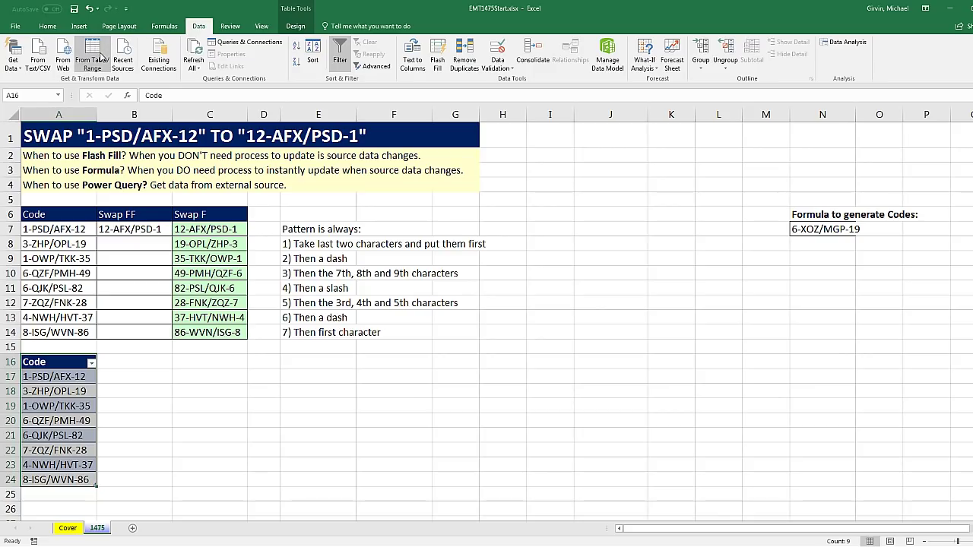
click(101, 58)
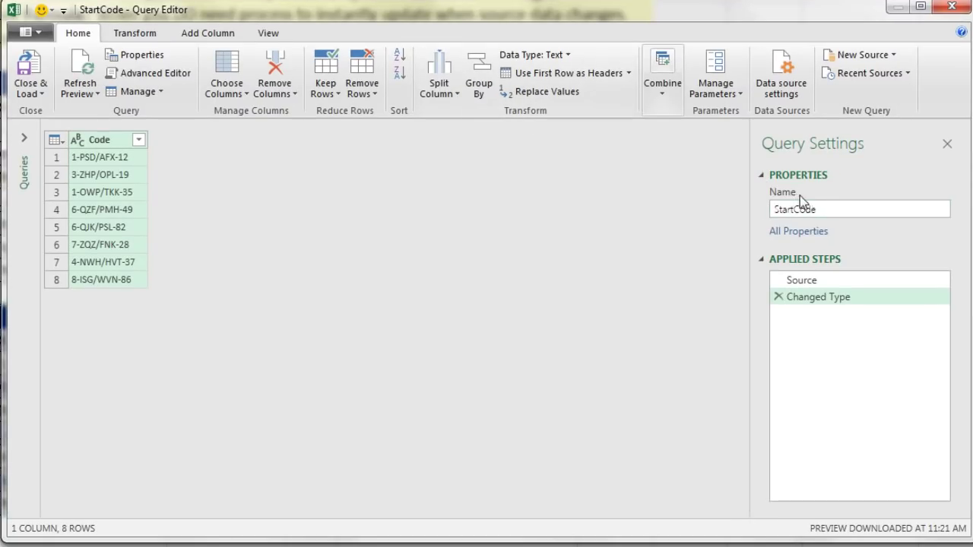
- Rename the query Swap-PQ and delete its Changed Type step
double_click(826, 209)
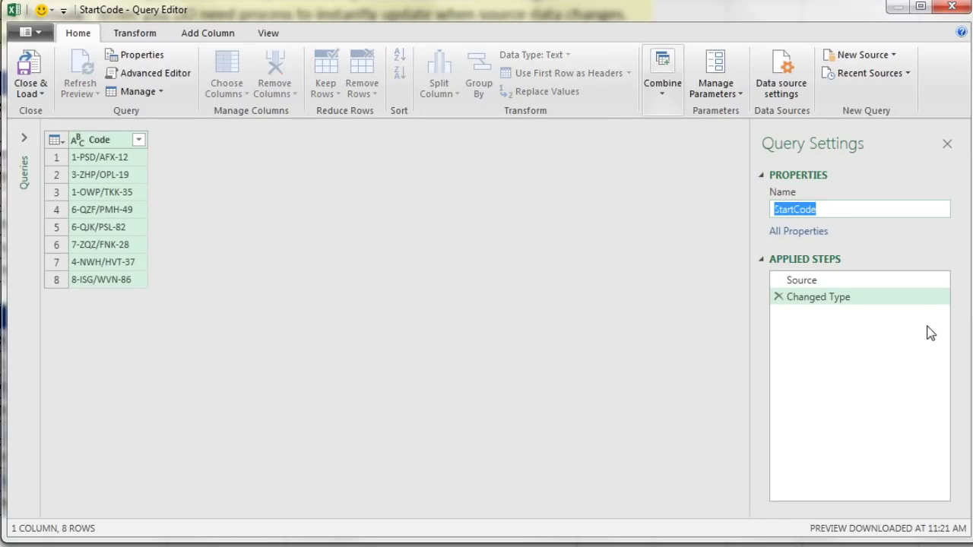
text(Swap-PQ)
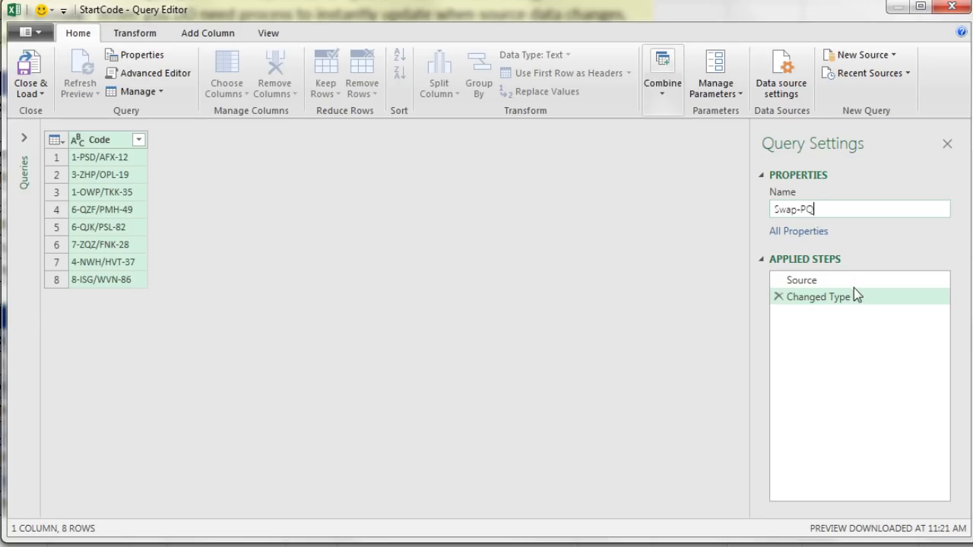
key(Return)
click(779, 297)
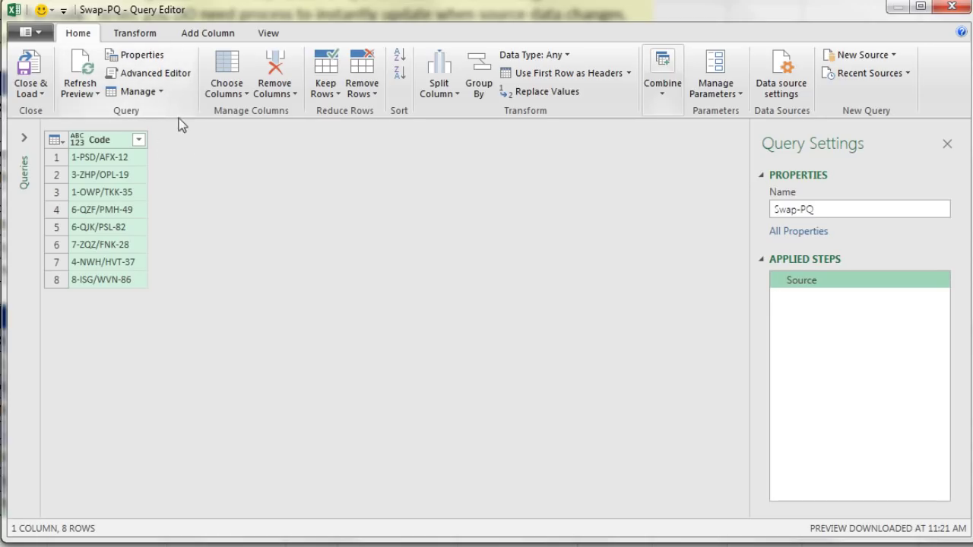
- Add a custom column named Swap-PQ with the formula =Text.End([Code],2) to extract the last two characters
click(189, 35)
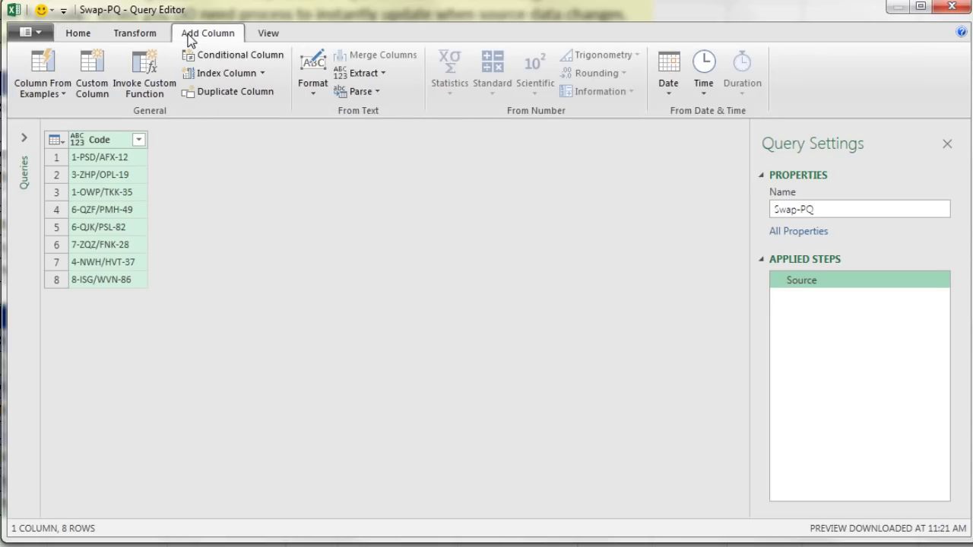
click(86, 76)
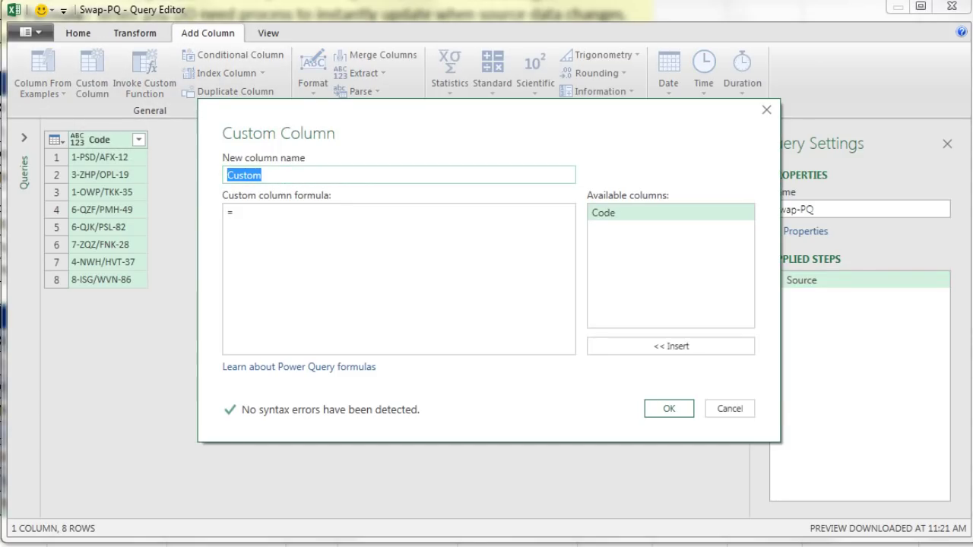
text(Swap-PQ)
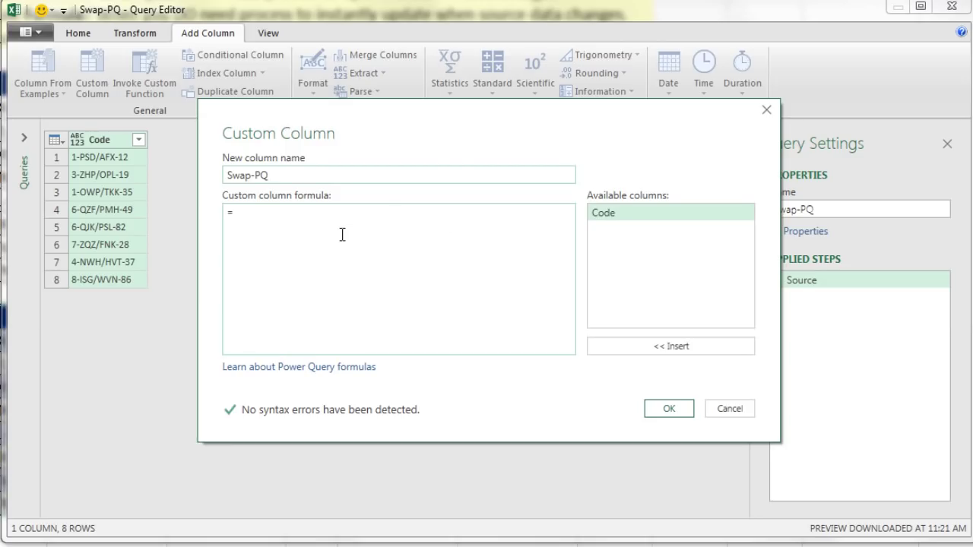
click(269, 211)
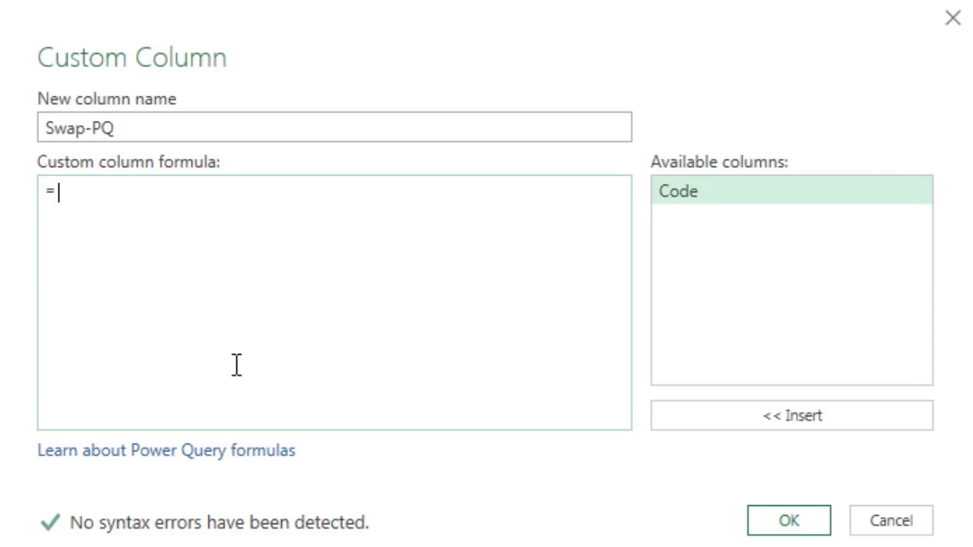
text(Text.End()
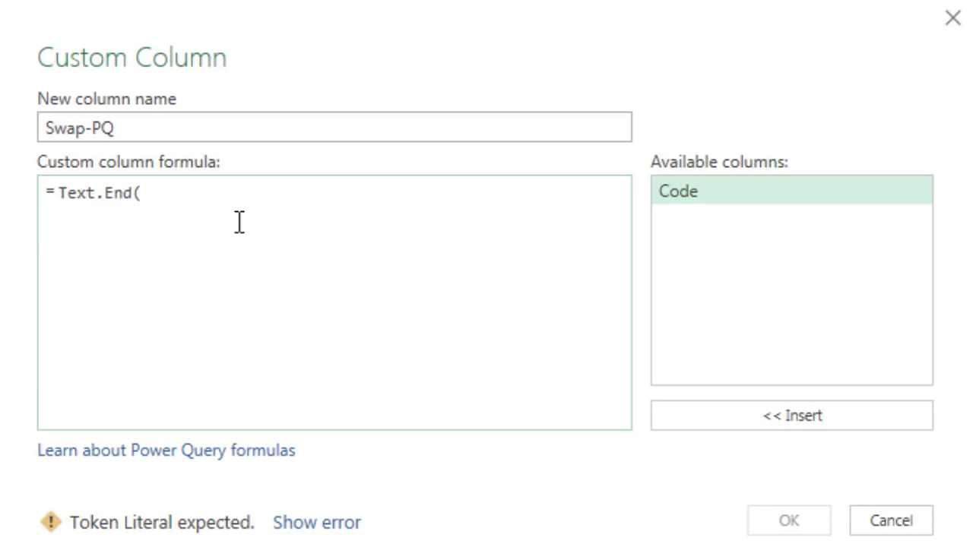
double_click(679, 190)
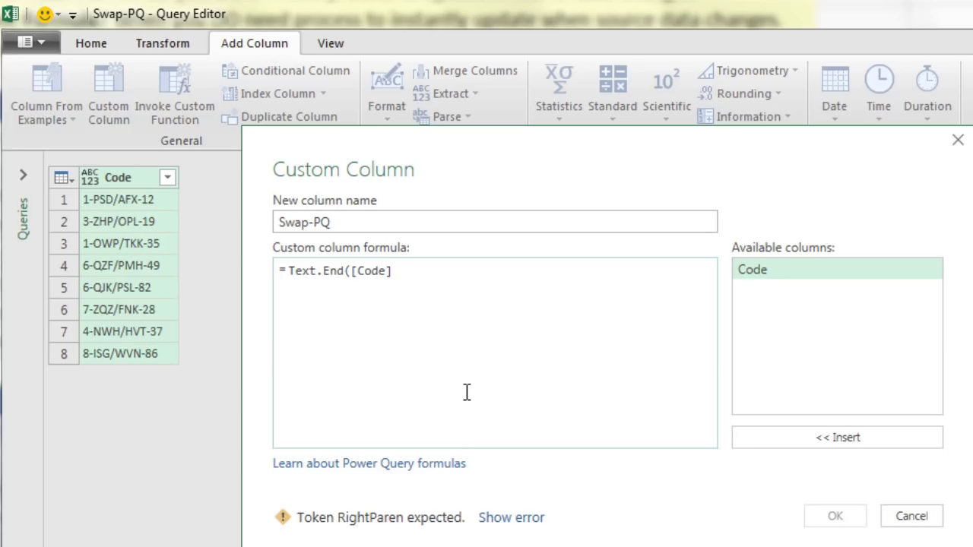
text(,2)
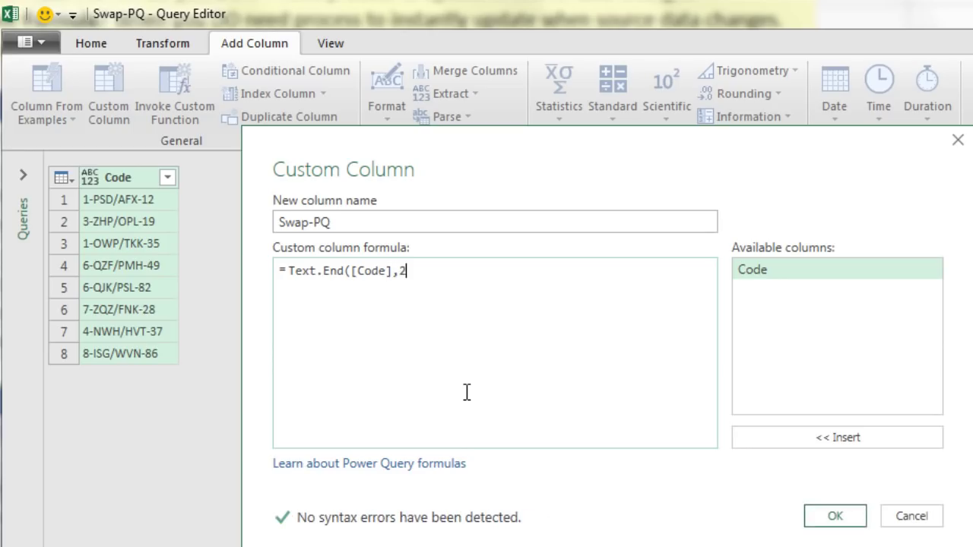
text())
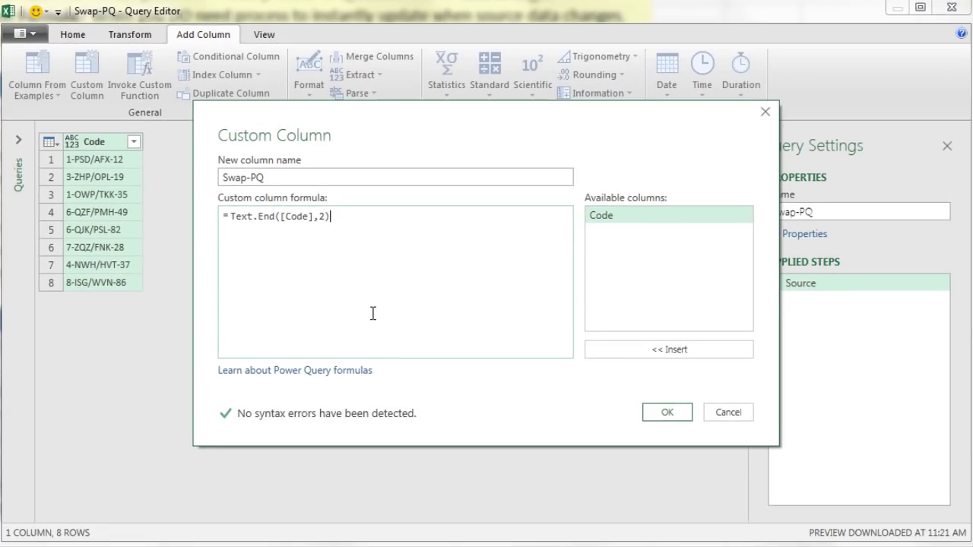
click(677, 411)
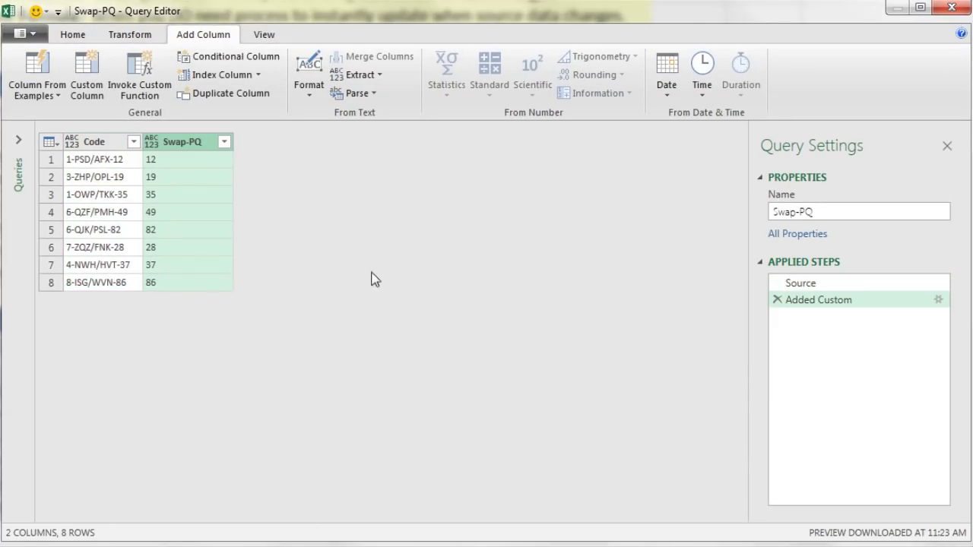
- Extend the Swap-PQ custom column formula with &"-"&Text.Middle([Code],6,3) to add a dash and the 7th to 9th characters
click(938, 300)
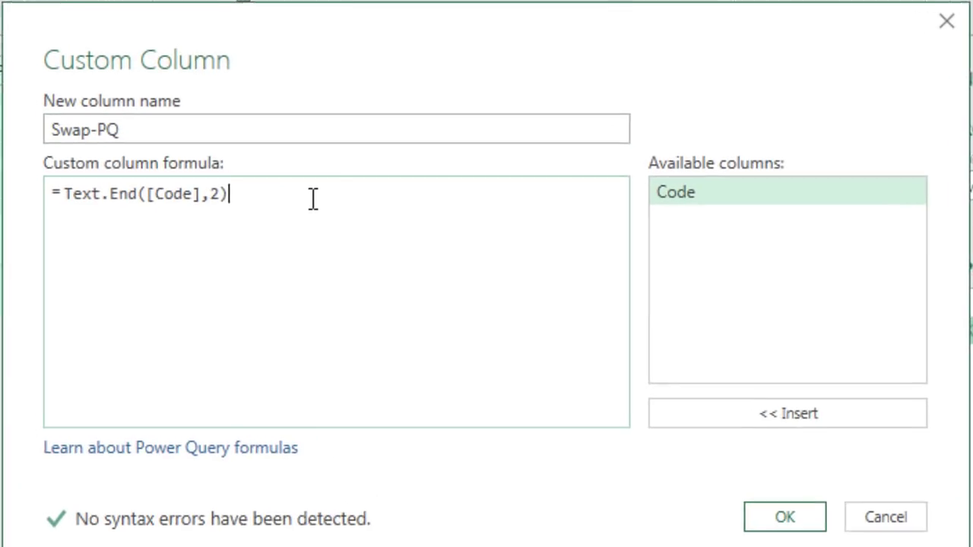
text(&")
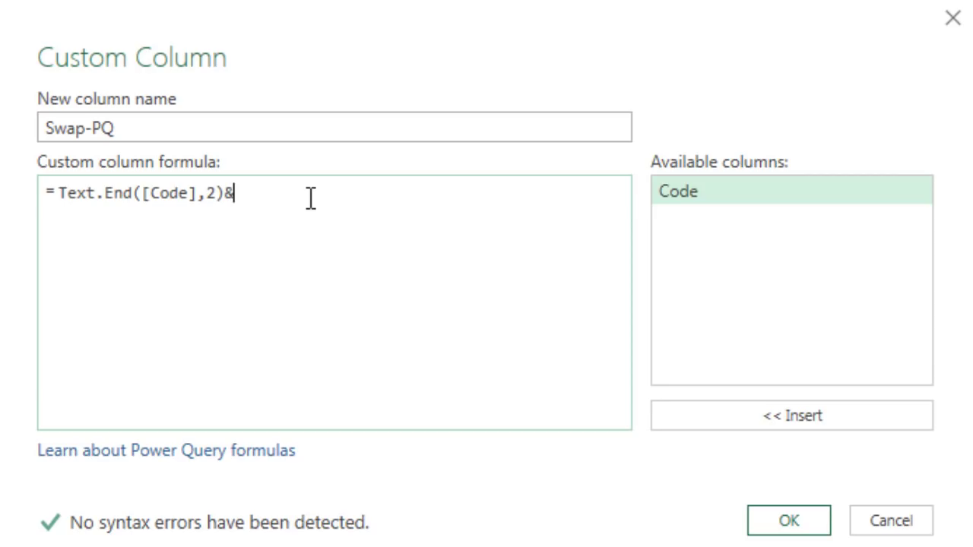
text(-"&)
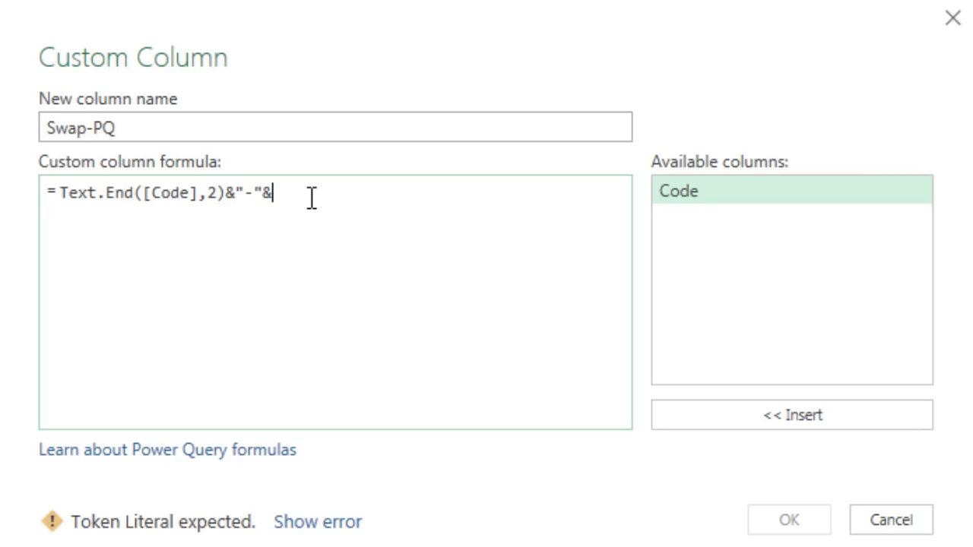
text(Text.)
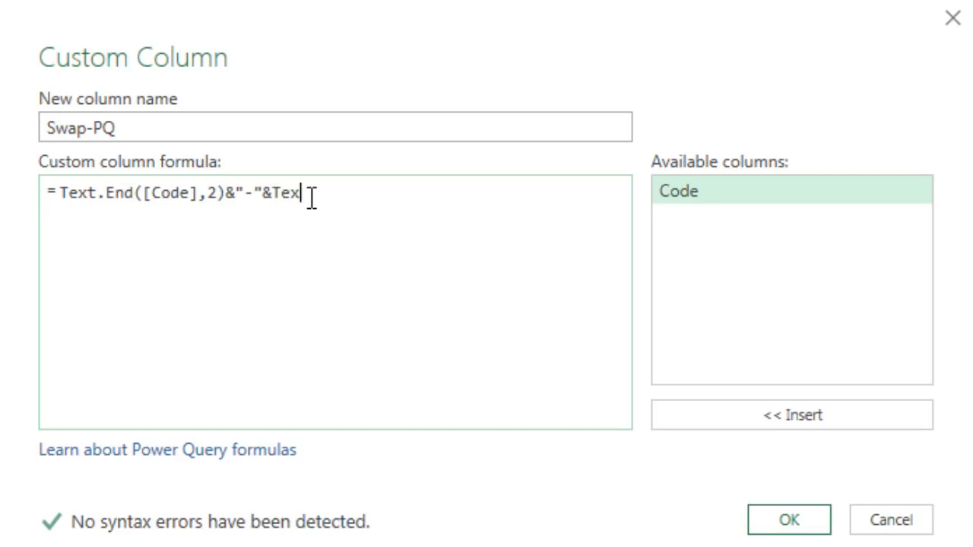
text(Middle()
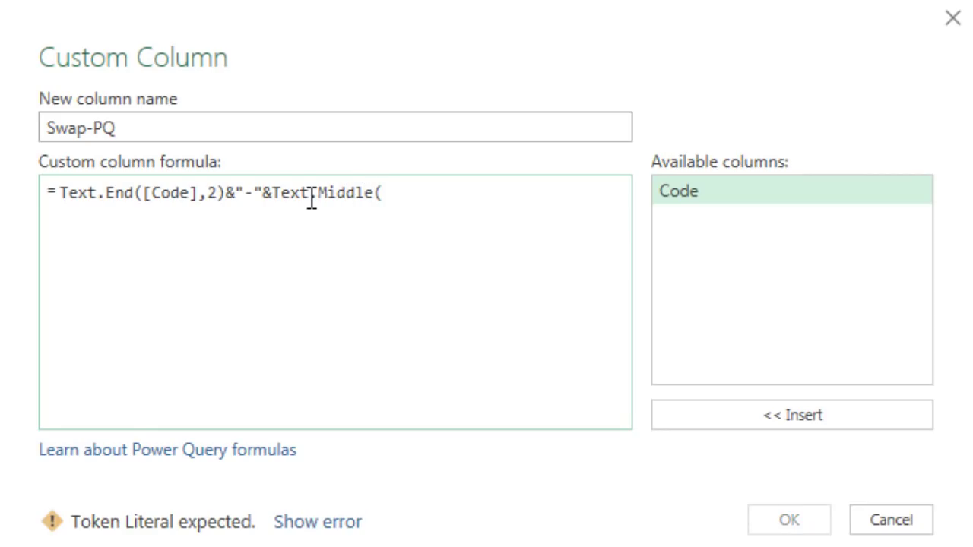
double_click(682, 198)
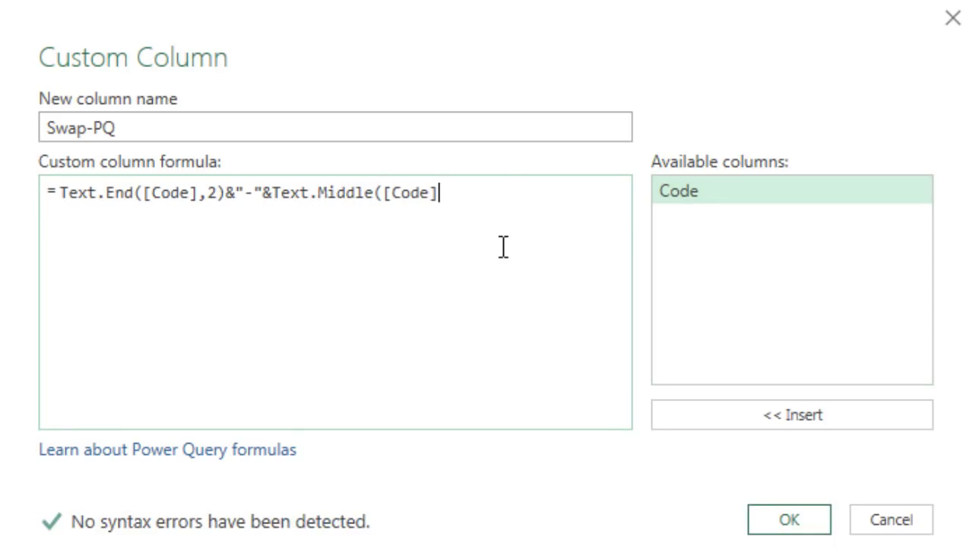
text(,)
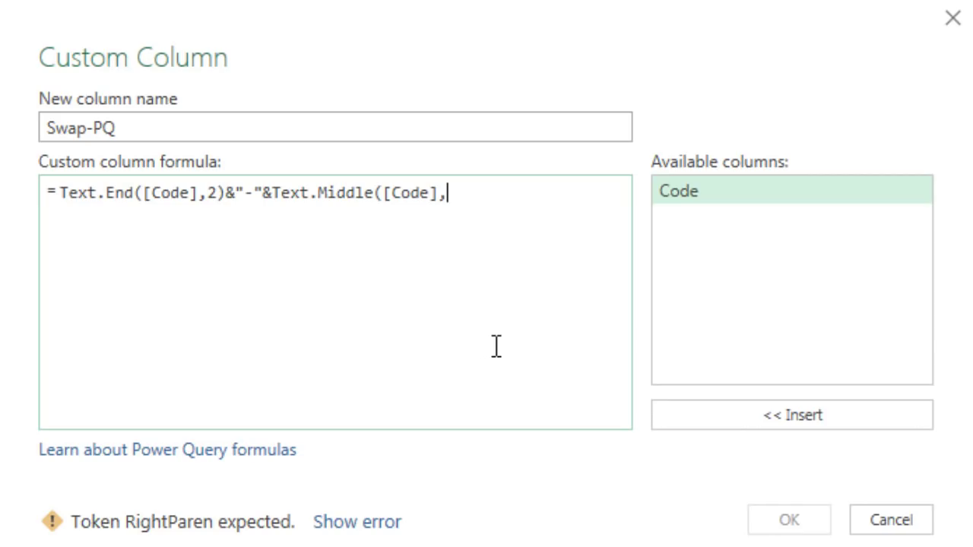
text(6)
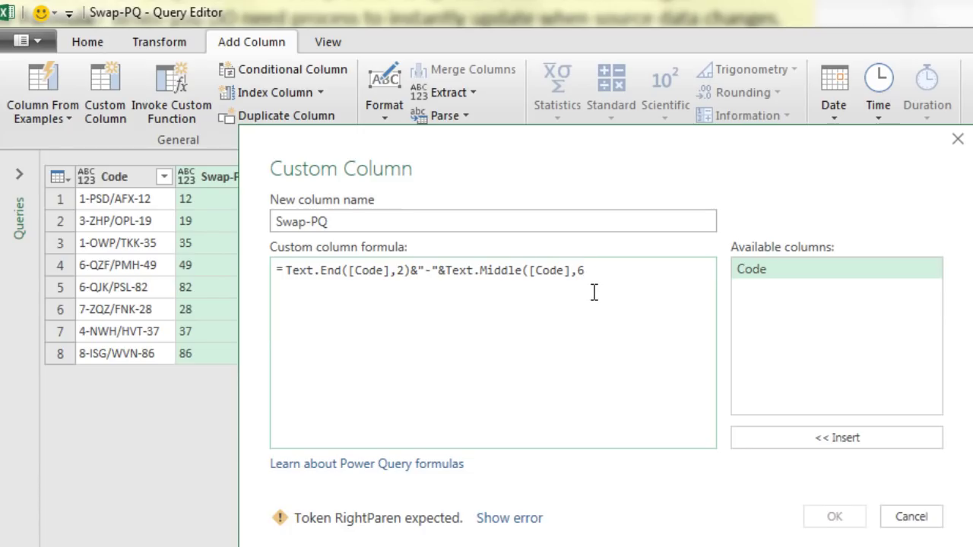
text(,)
text(3))
key(BackSpace)
text())
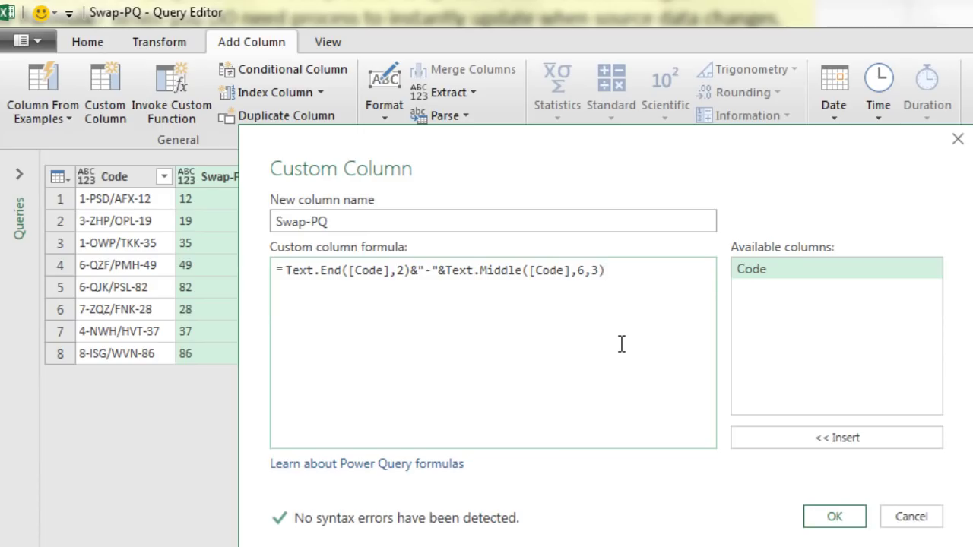
click(834, 516)
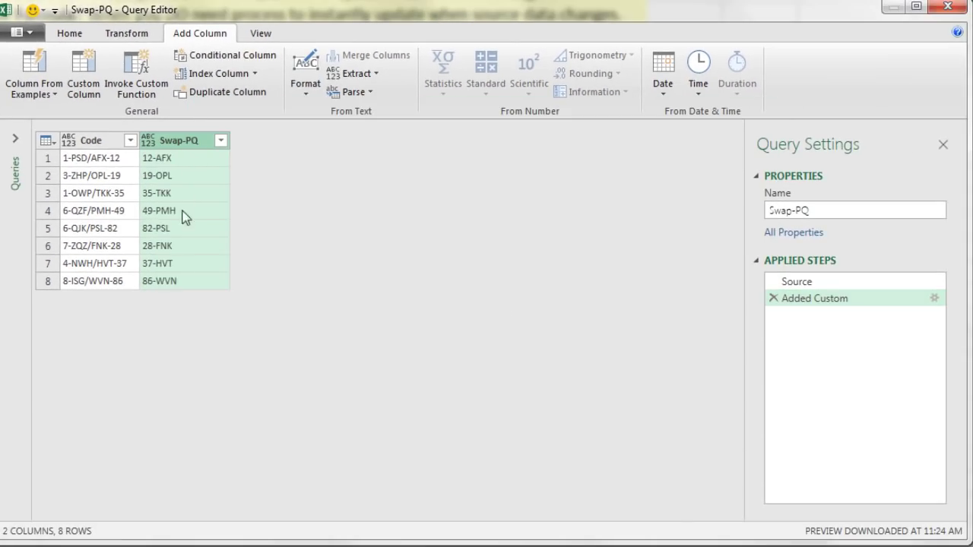
- Reopen the Swap-PQ custom column formula and append &"/"&Text.Middle([Code],2,3) for a slash and the 3rd to 5th characters
drag(844, 298, 849, 306)
click(934, 298)
click(538, 196)
text(&"-"&Text.Middle([Code],6,3)&"/")
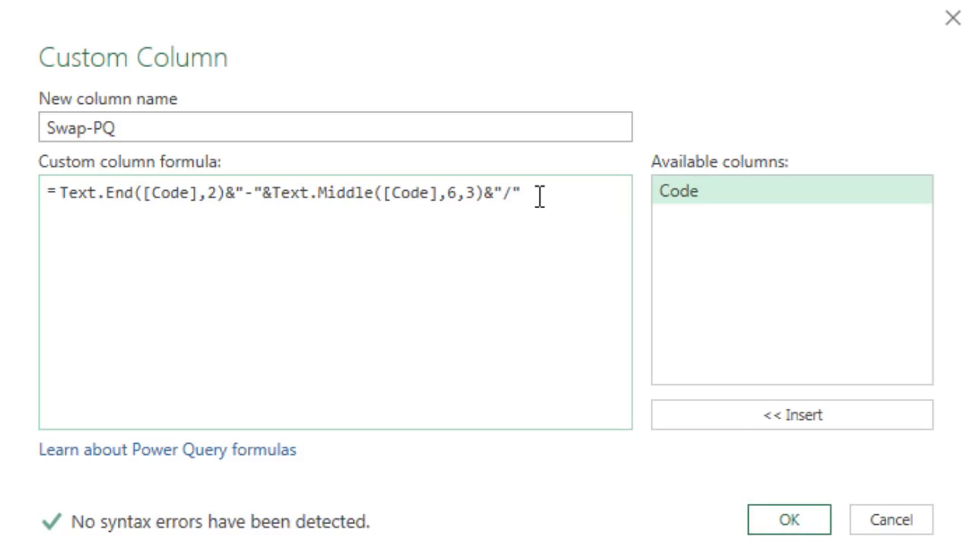
text(&)
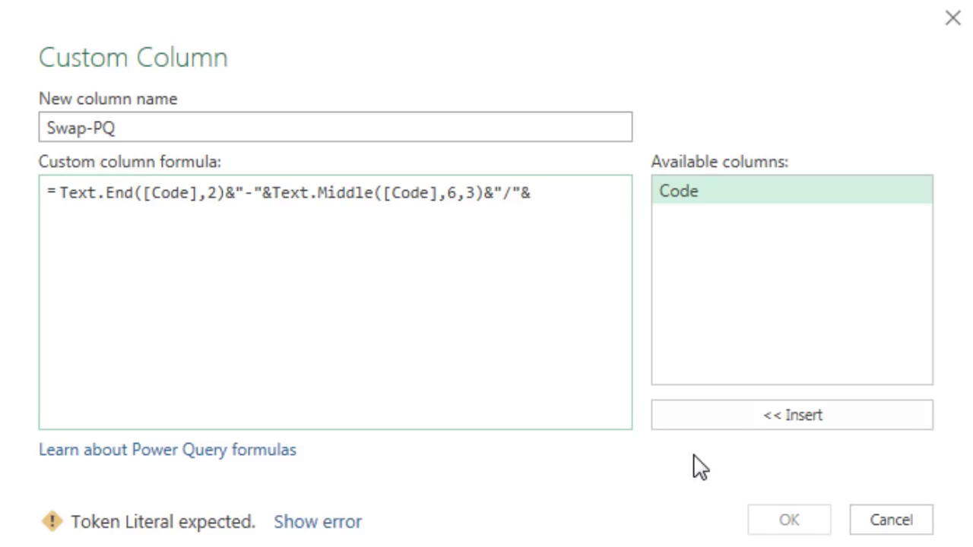
text(Text.Middle()
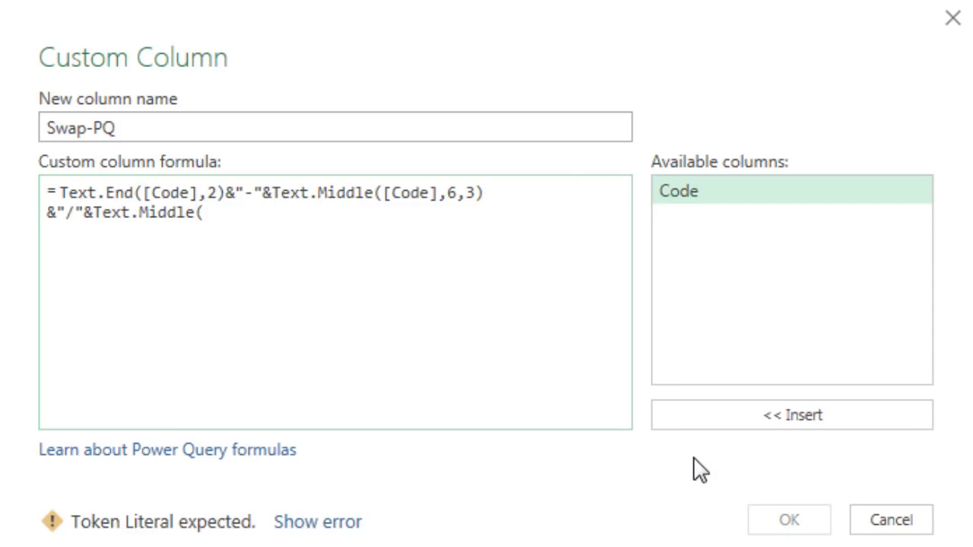
double_click(674, 196)
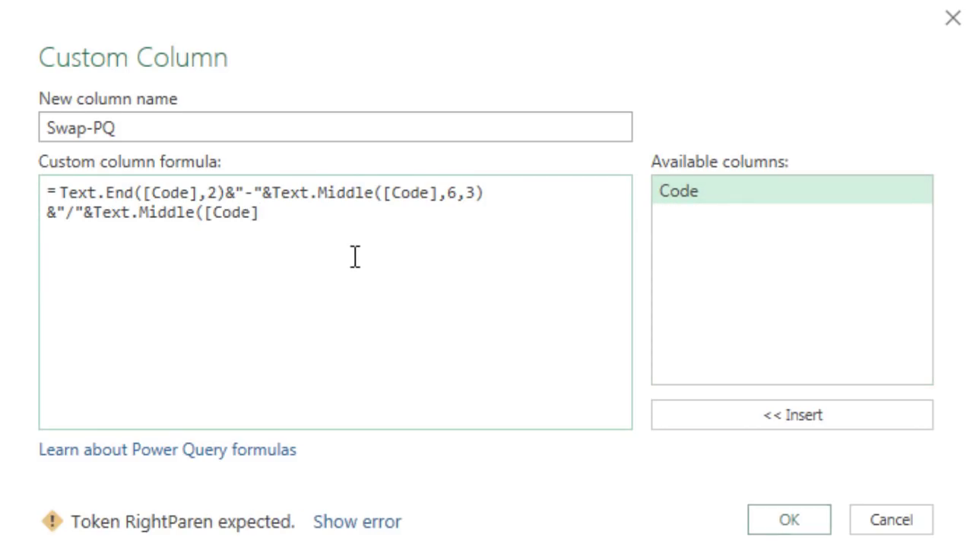
text(,)
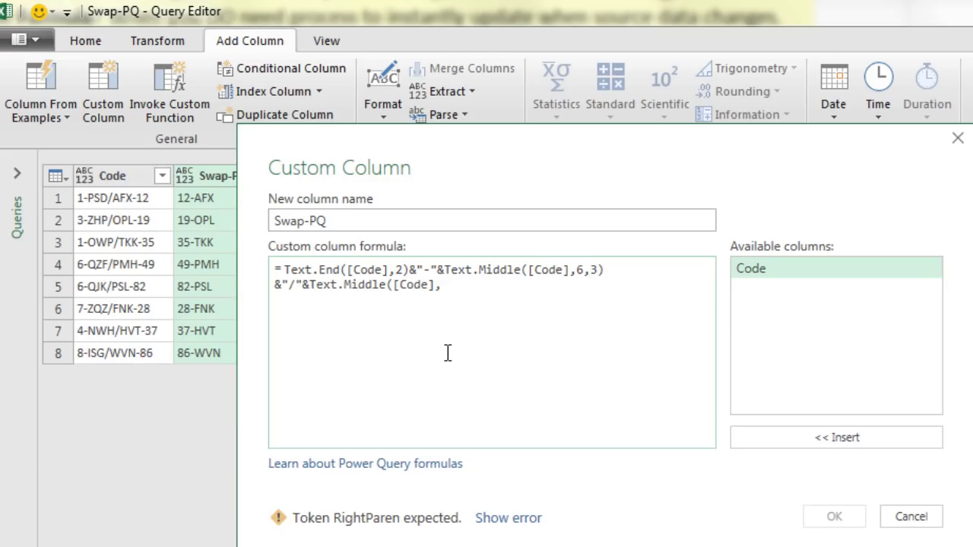
text(2)
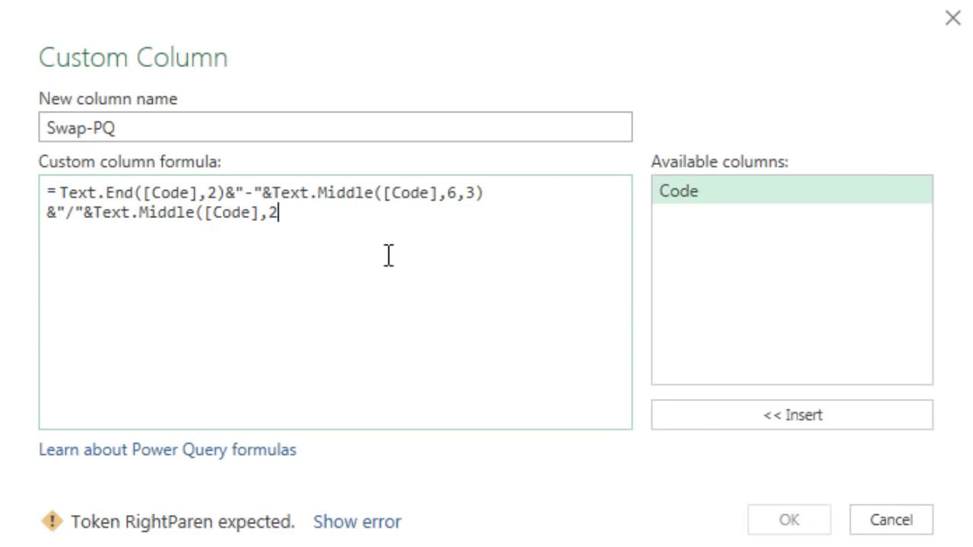
text(,3))
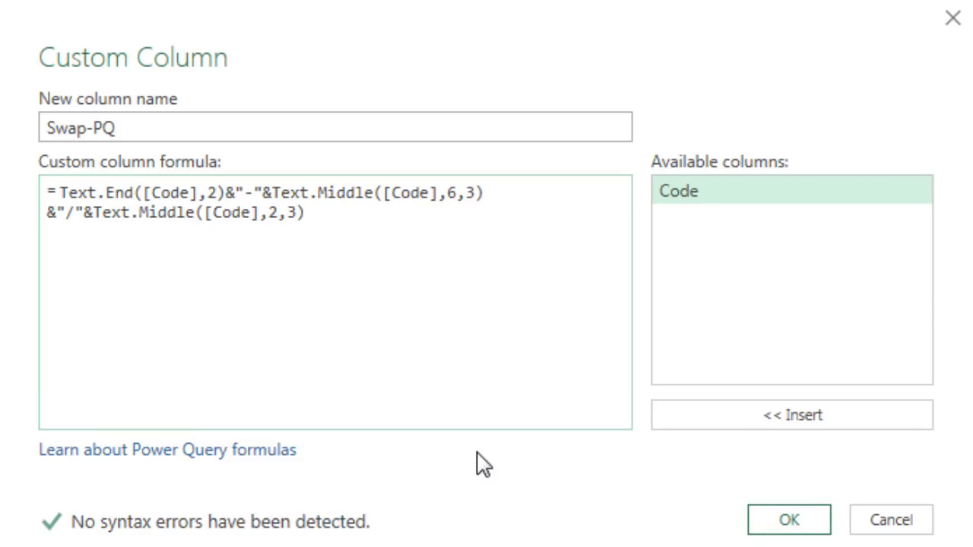
- Complete the formula with &"-"&Text.Start([Code],1), apply it, and set the Swap-PQ column's data type to Text
text(&)
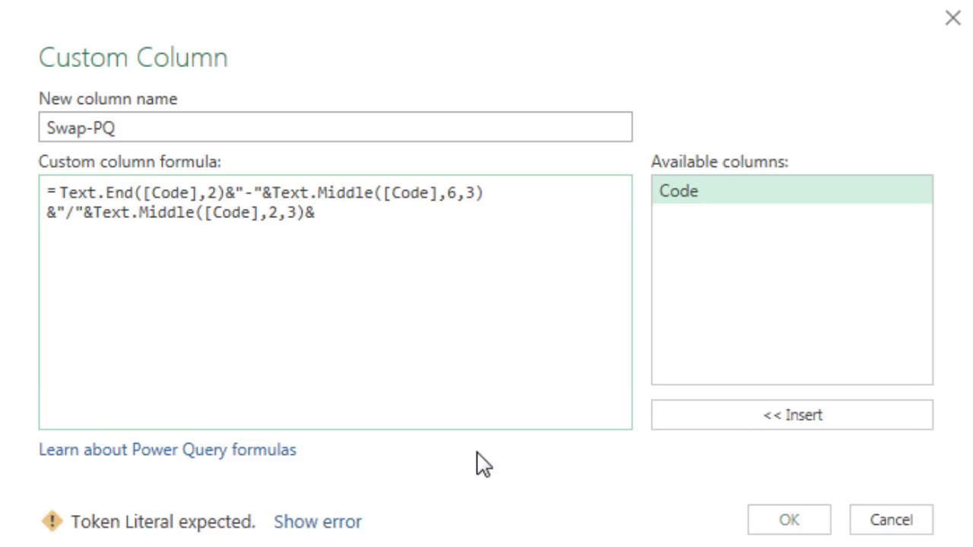
text("-")
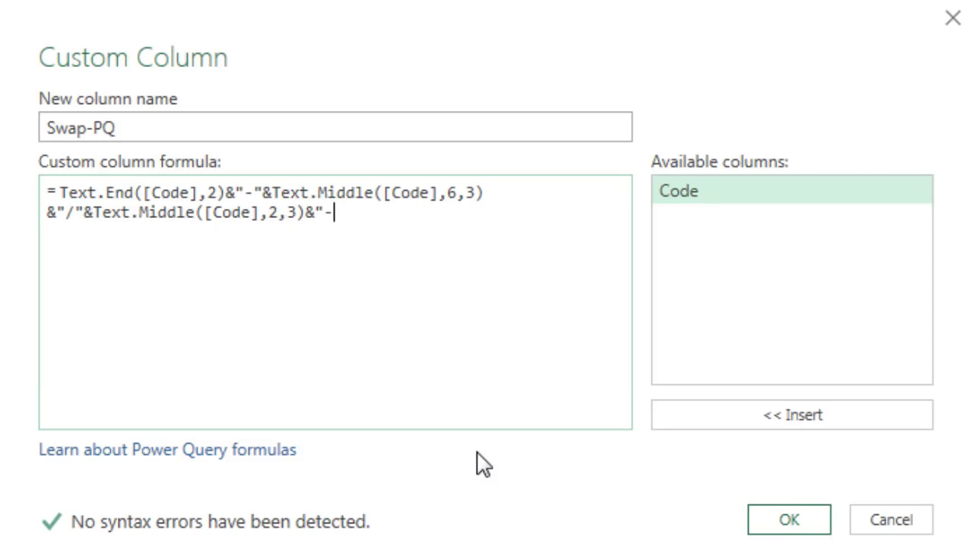
text(&)
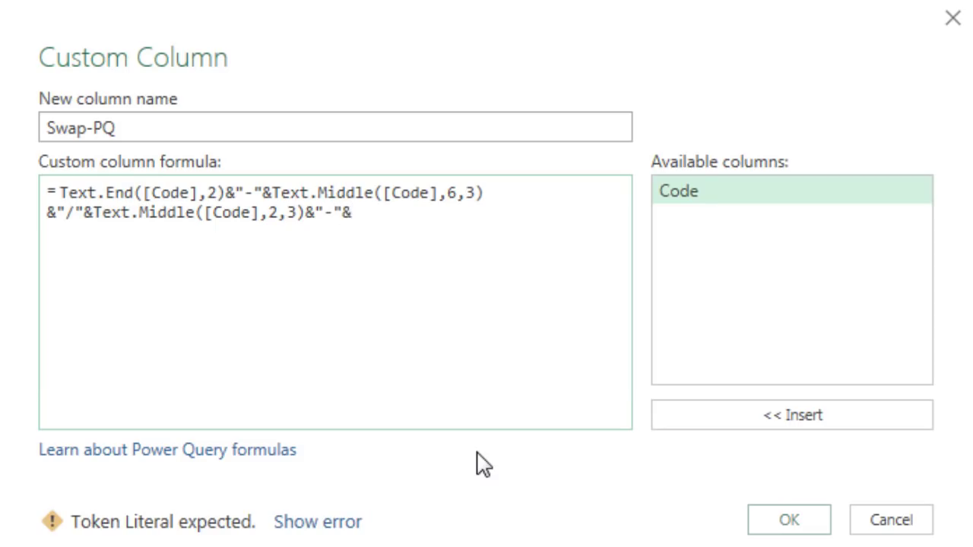
text(Text)
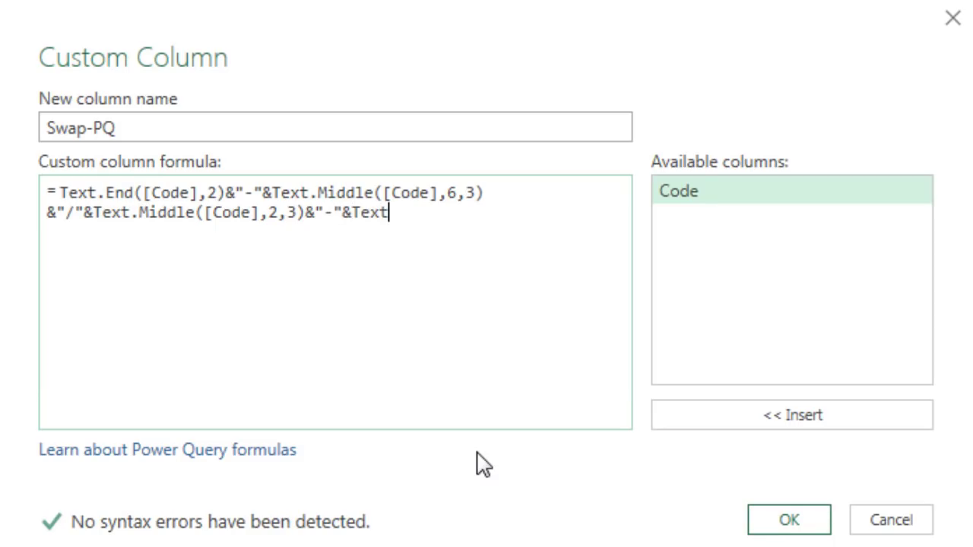
text(.Start()
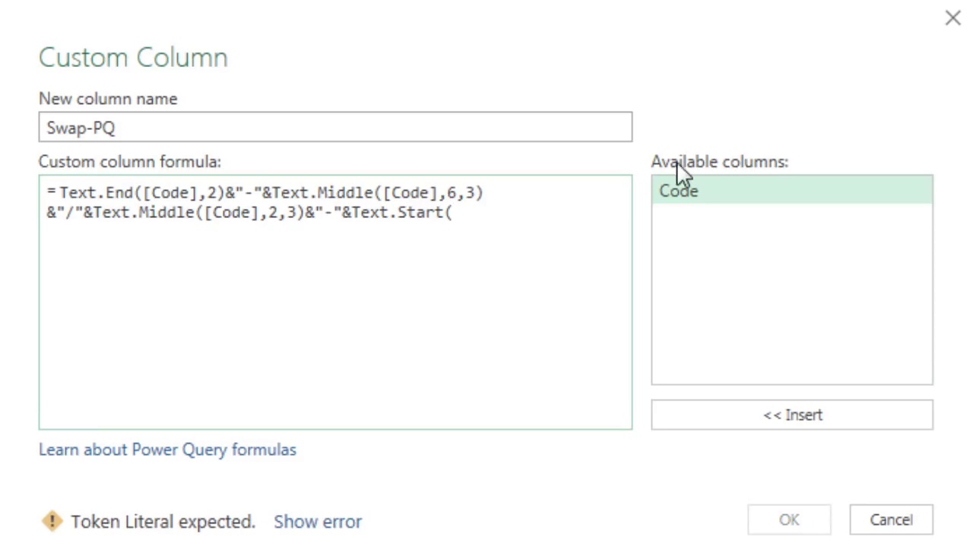
double_click(688, 194)
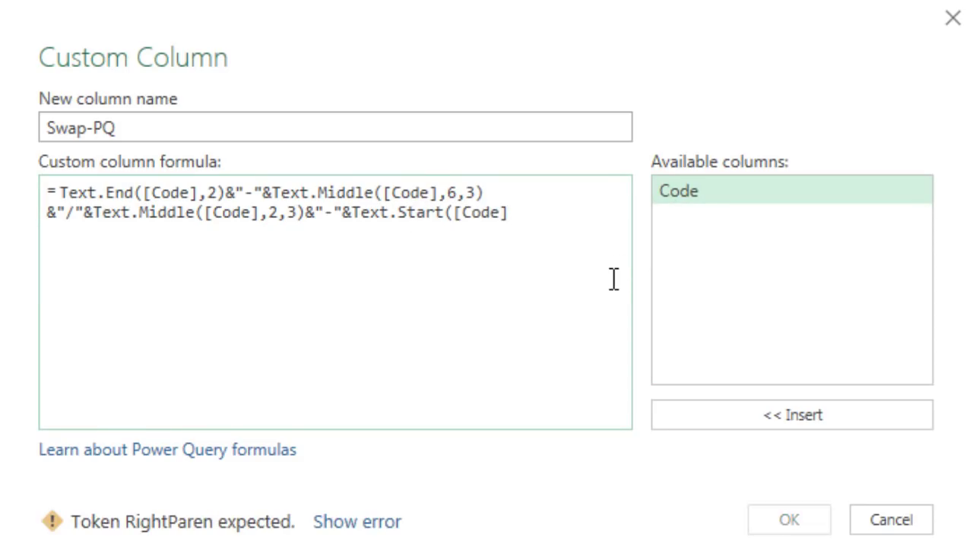
text(,1))
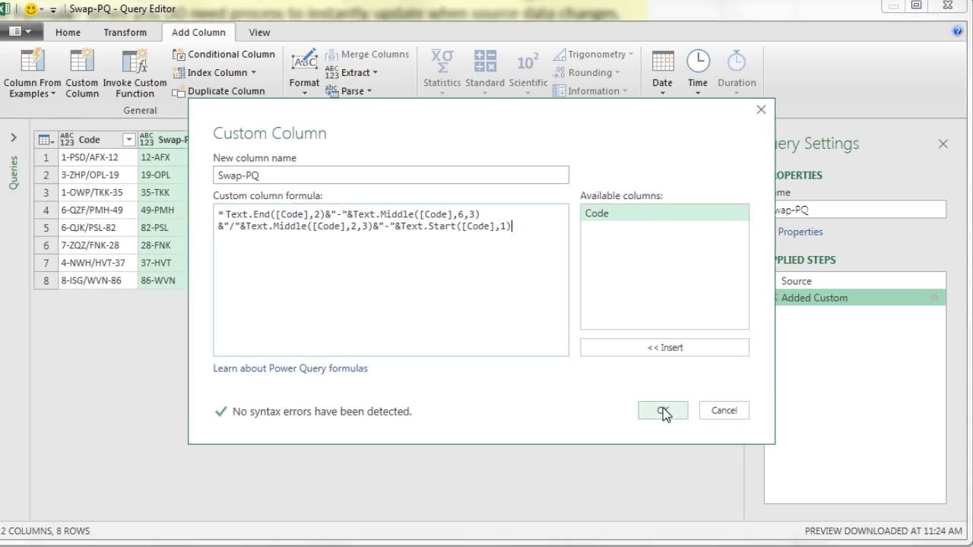
click(663, 411)
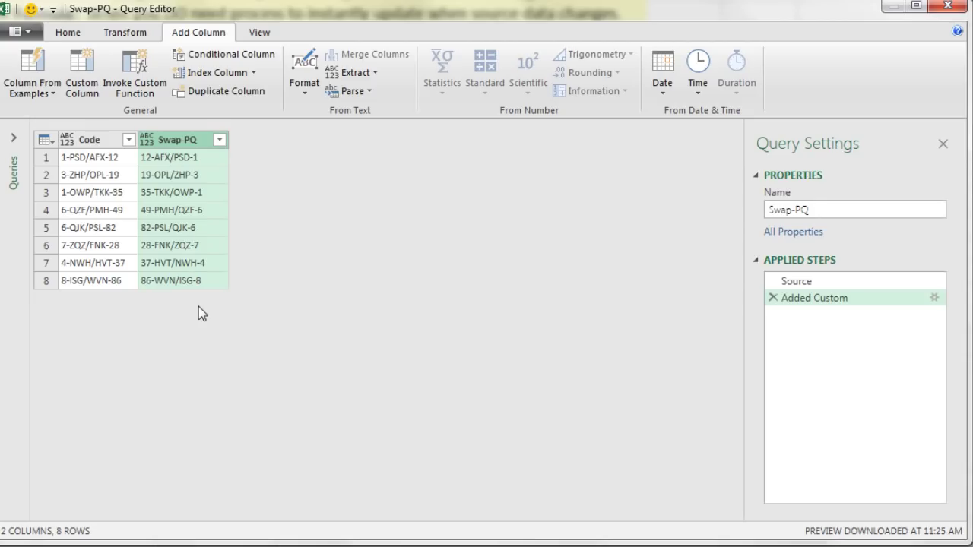
click(147, 141)
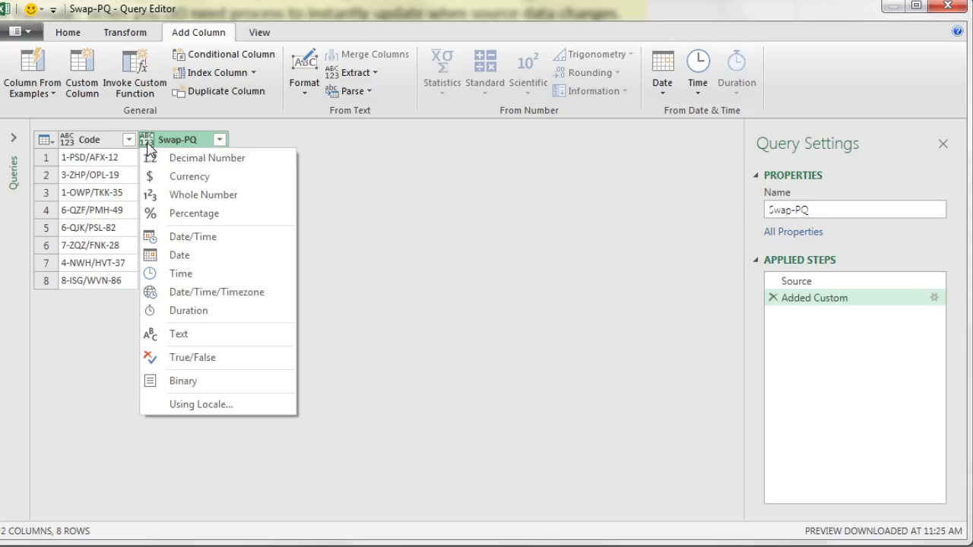
click(152, 334)
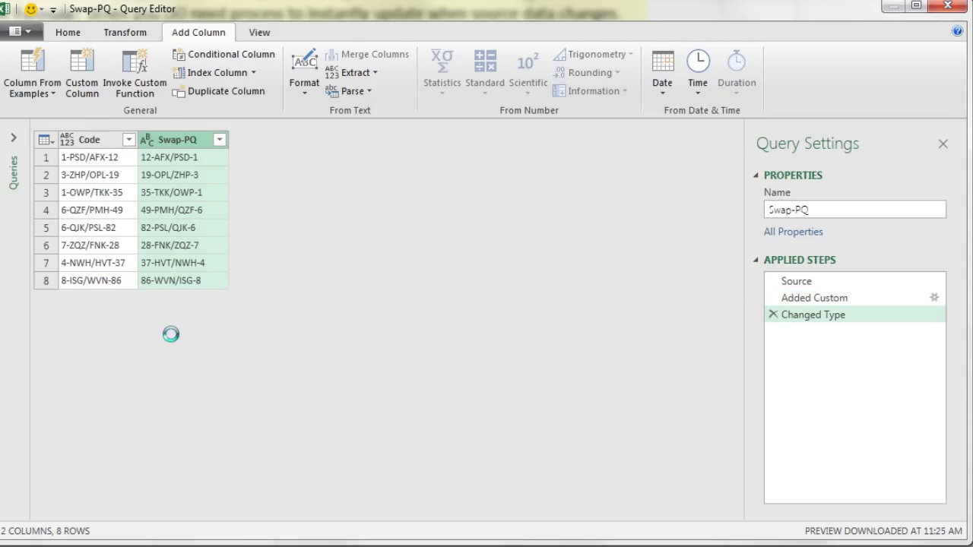
- Close the query editor and load the Swap-PQ query to the existing worksheet 1475 at cell C16
click(76, 33)
click(32, 93)
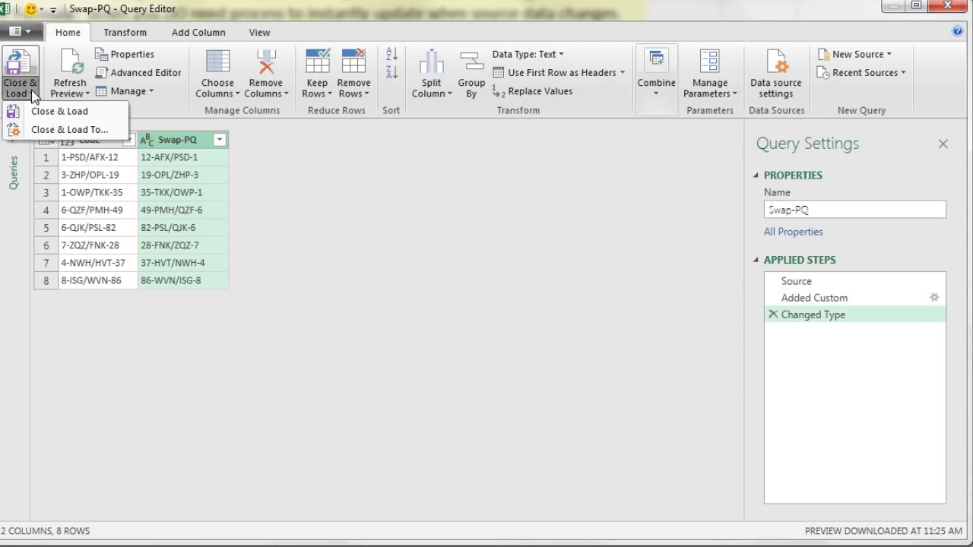
click(46, 130)
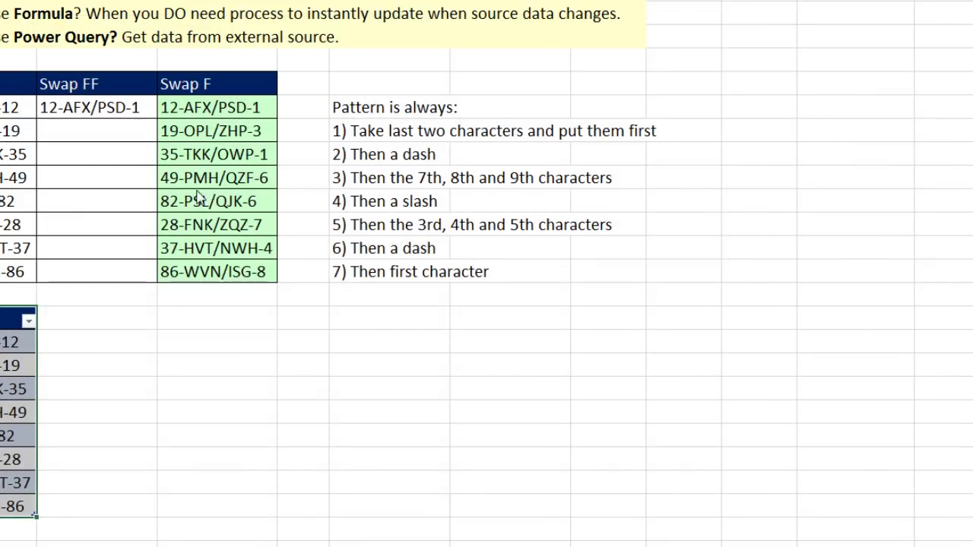
click(57, 406)
click(216, 424)
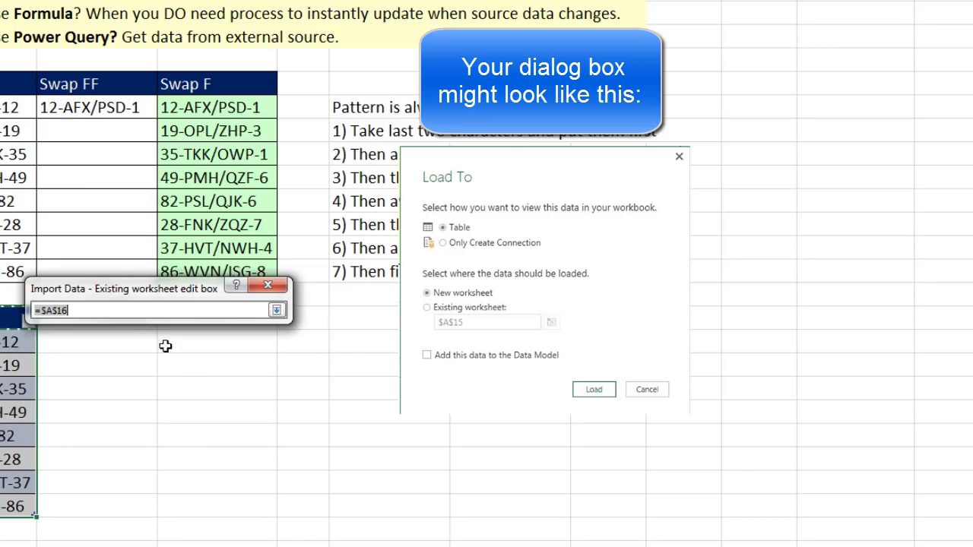
drag(247, 289, 555, 282)
click(200, 324)
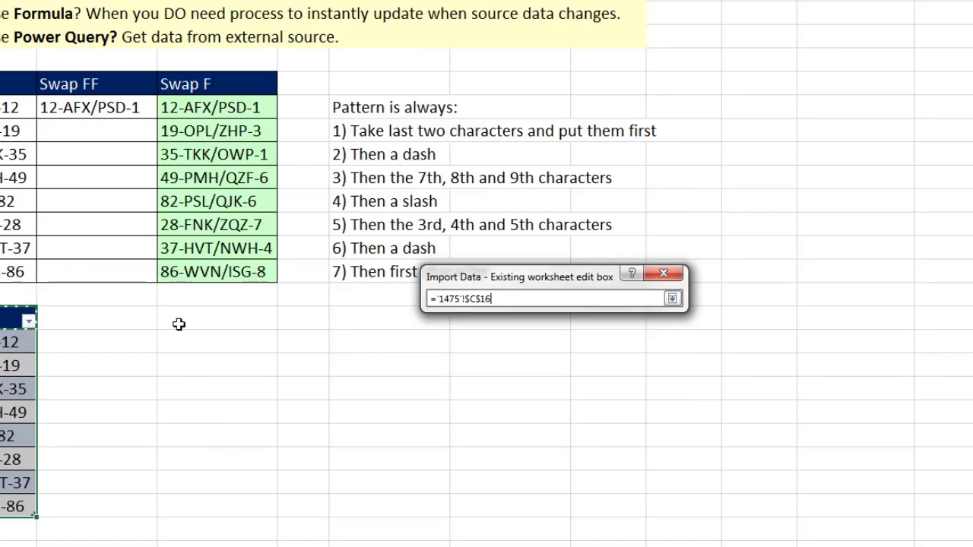
click(673, 298)
click(575, 473)
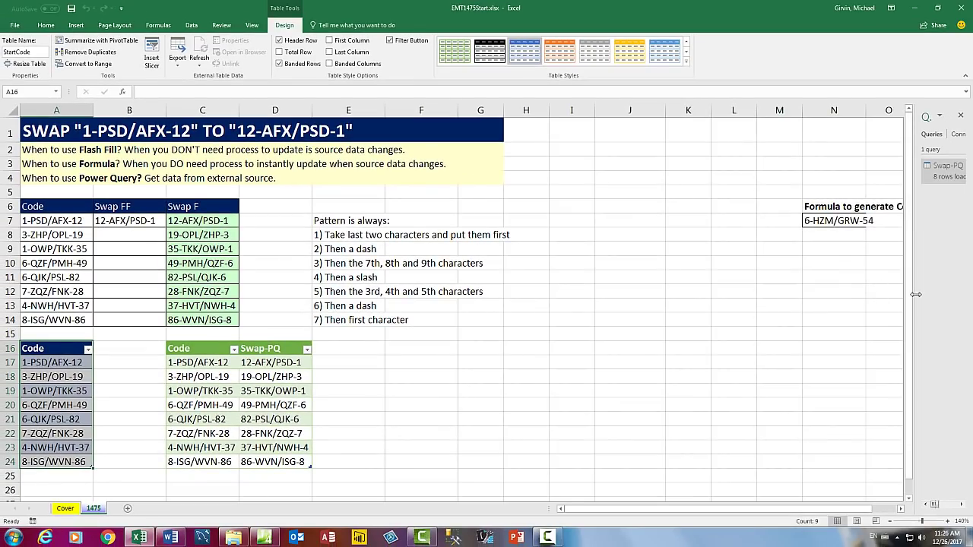
- Widen the Queries & Connections pane and reopen the Swap-PQ query in the query editor
drag(915, 295, 789, 295)
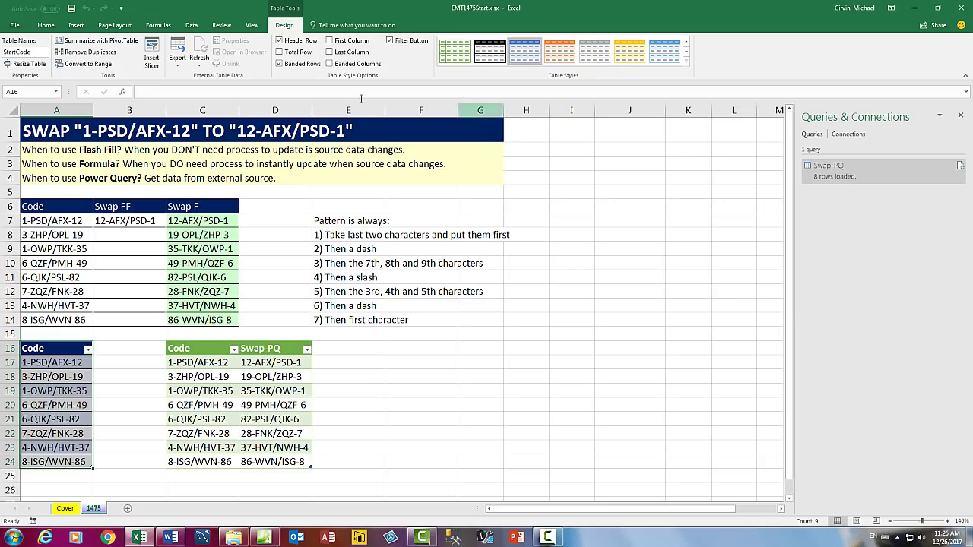
click(190, 25)
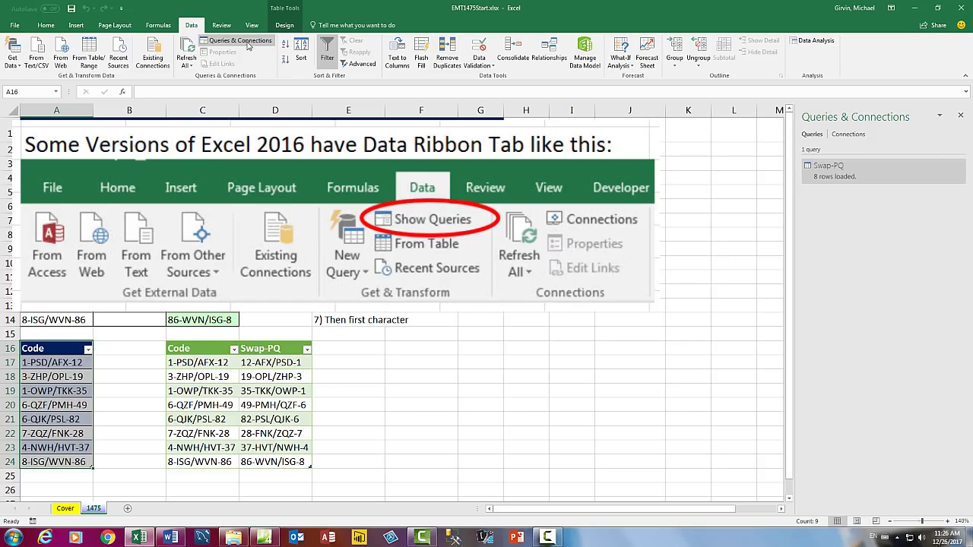
double_click(866, 175)
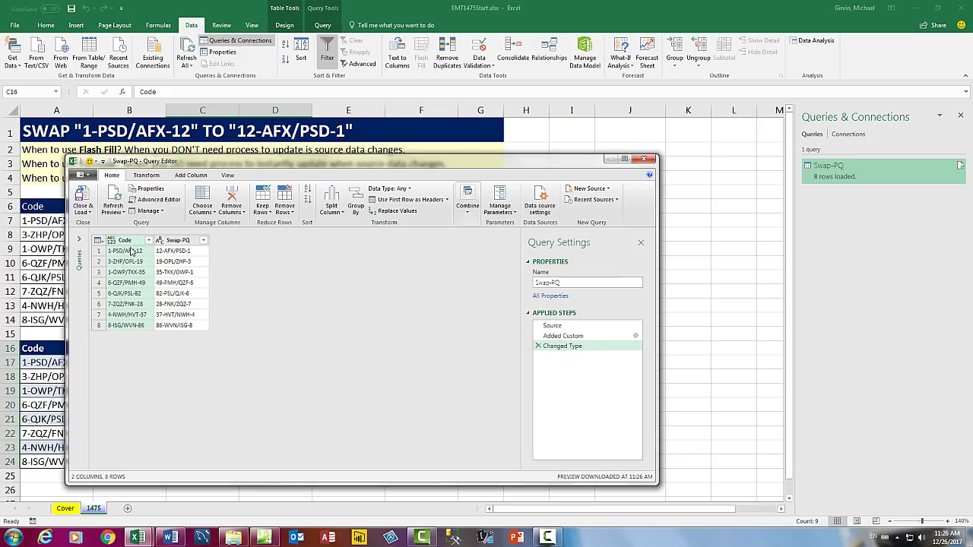
- Remove the Code column from the Swap-PQ query and load the updated result back to the worksheet
right_click(119, 245)
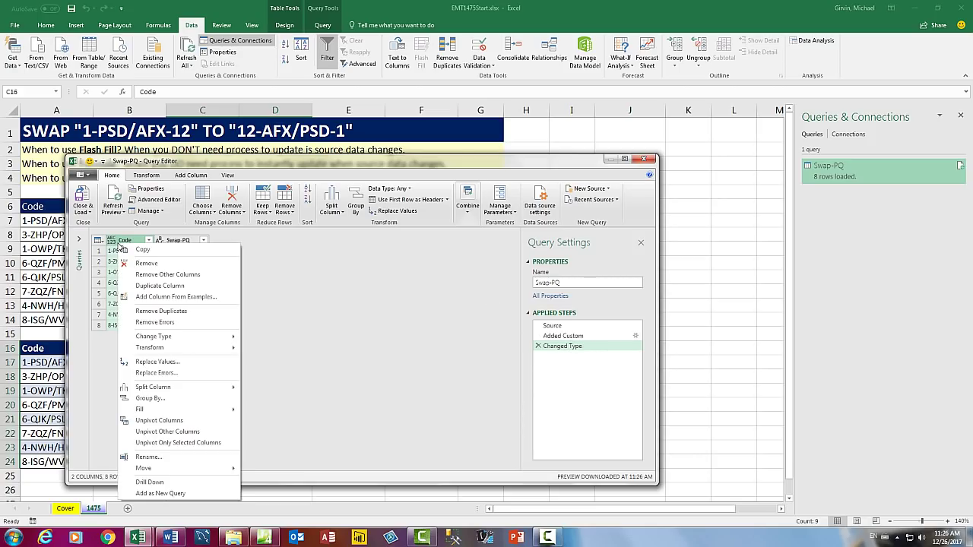
click(146, 263)
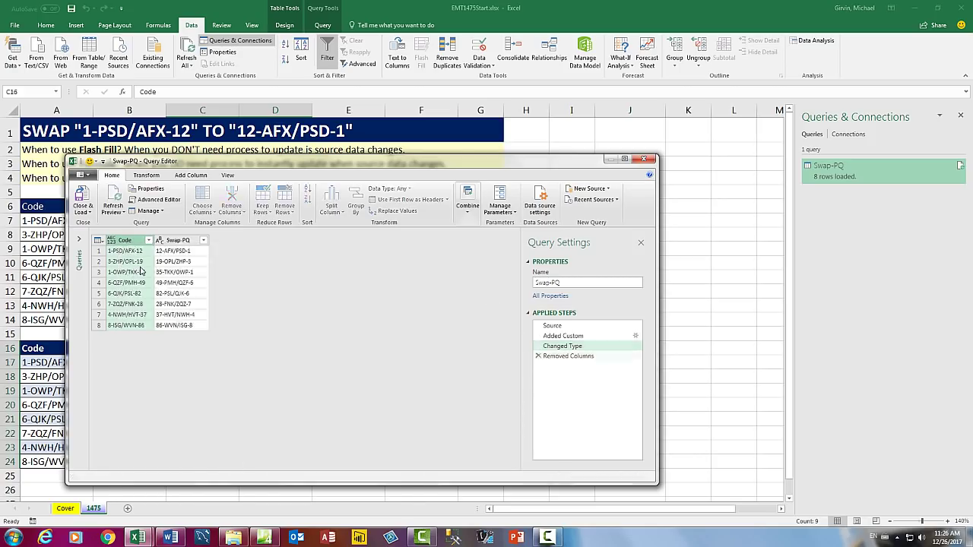
click(83, 199)
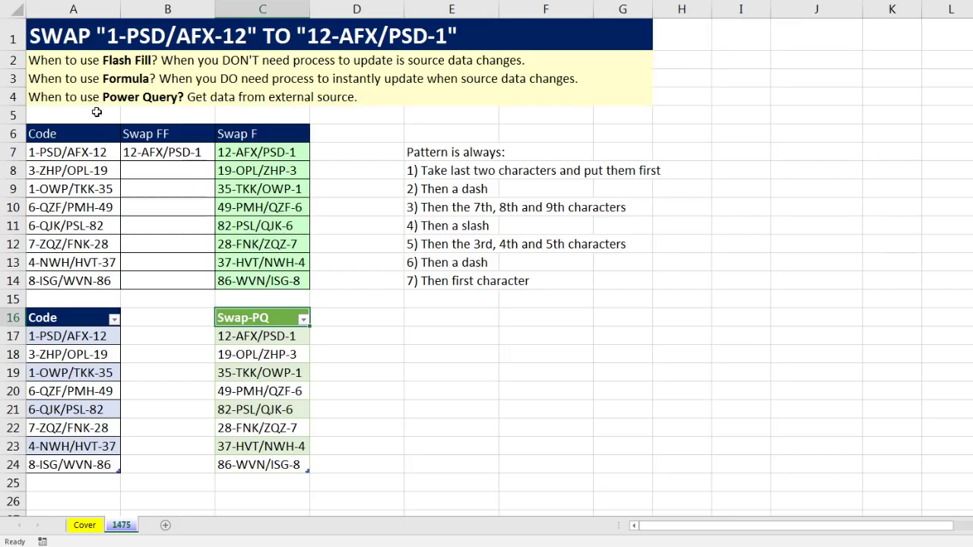
- Review the Flash Fill entry in B7 and the Swap F formula in C7 without changing them, and switch to the Cover sheet
click(163, 153)
double_click(287, 152)
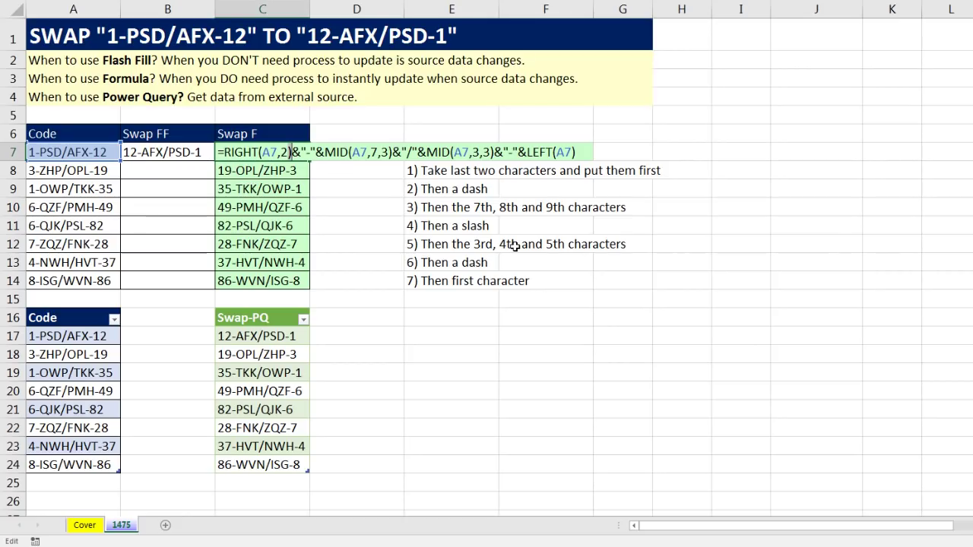
key(Escape)
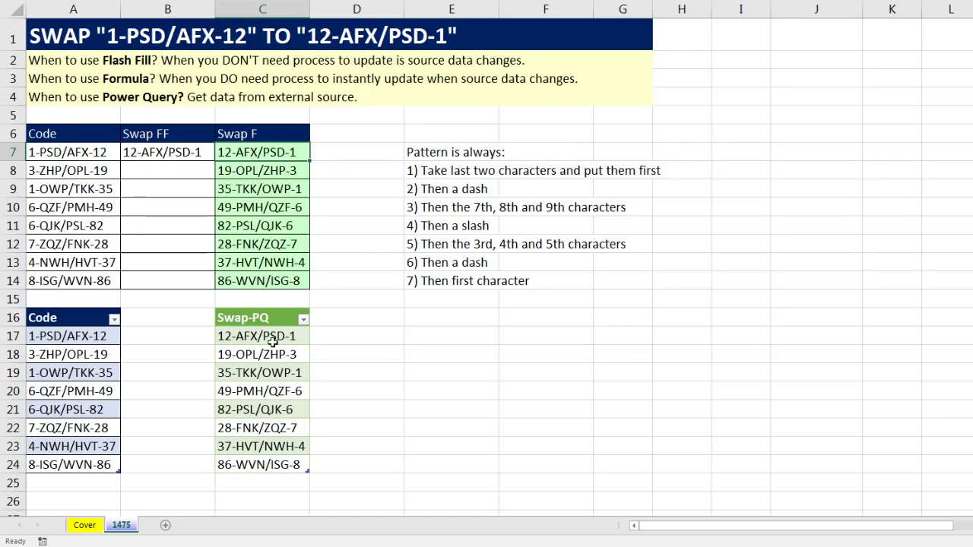
key(ctrl+Page_Up)
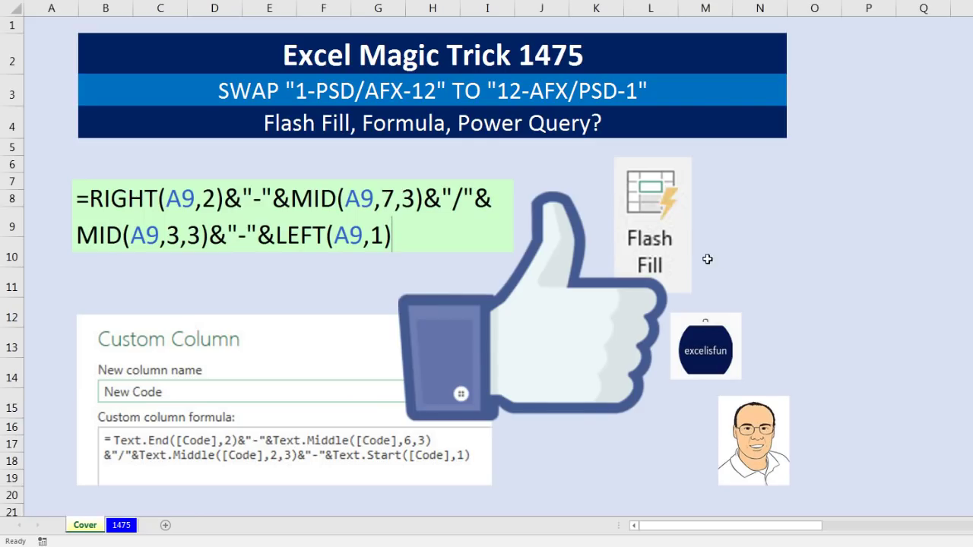